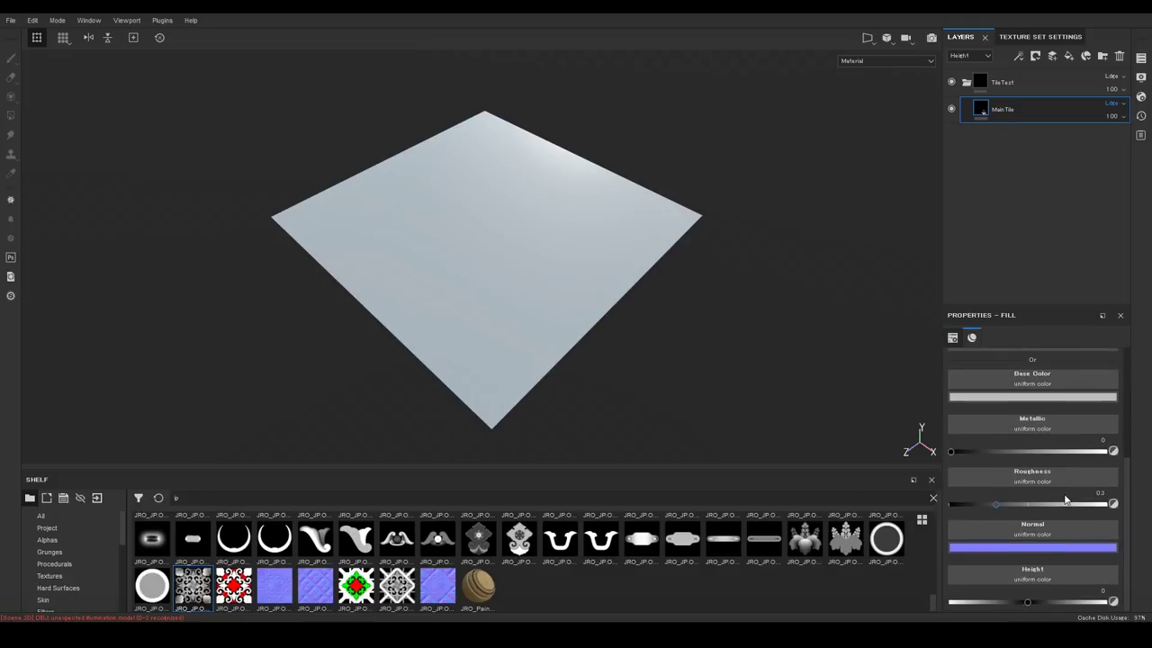
Add a black mask to the MainTile layer.
right_click(983, 114)
left_click(1005, 135)
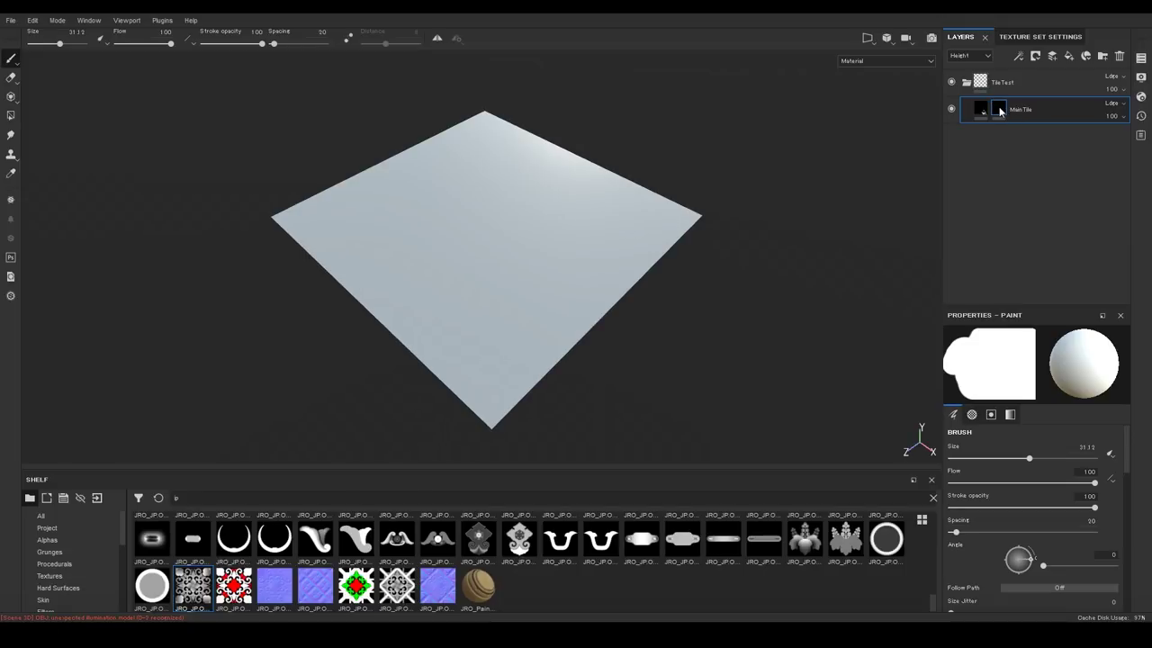
scroll(1057, 510, "down", 5)
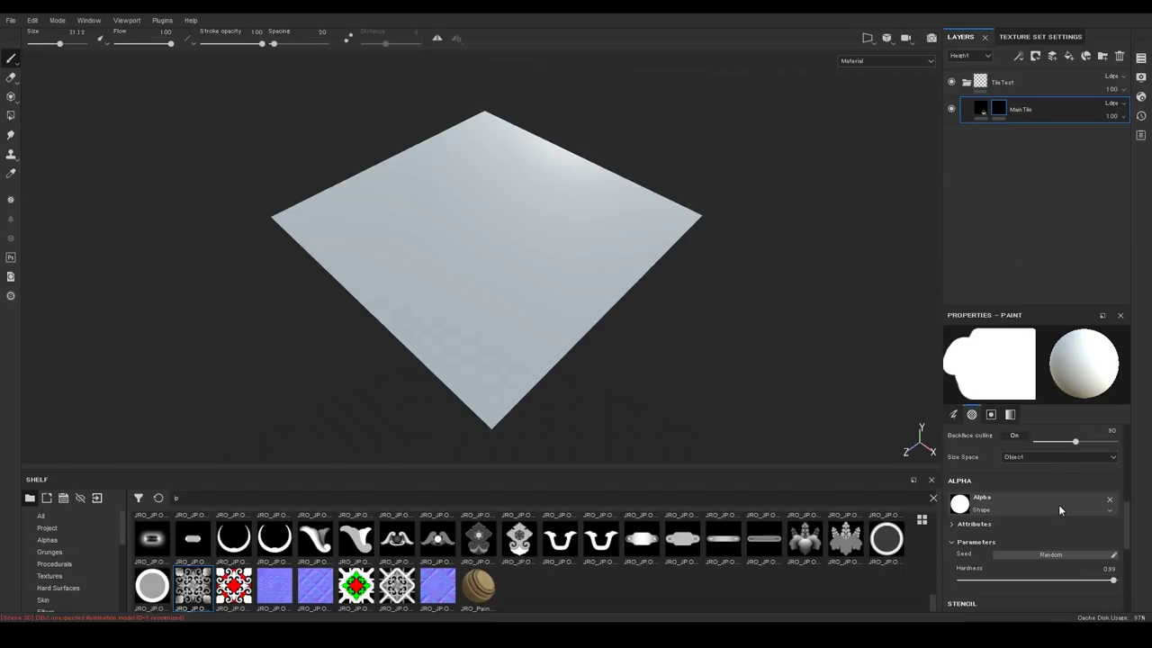
scroll(1059, 510, "down", 4)
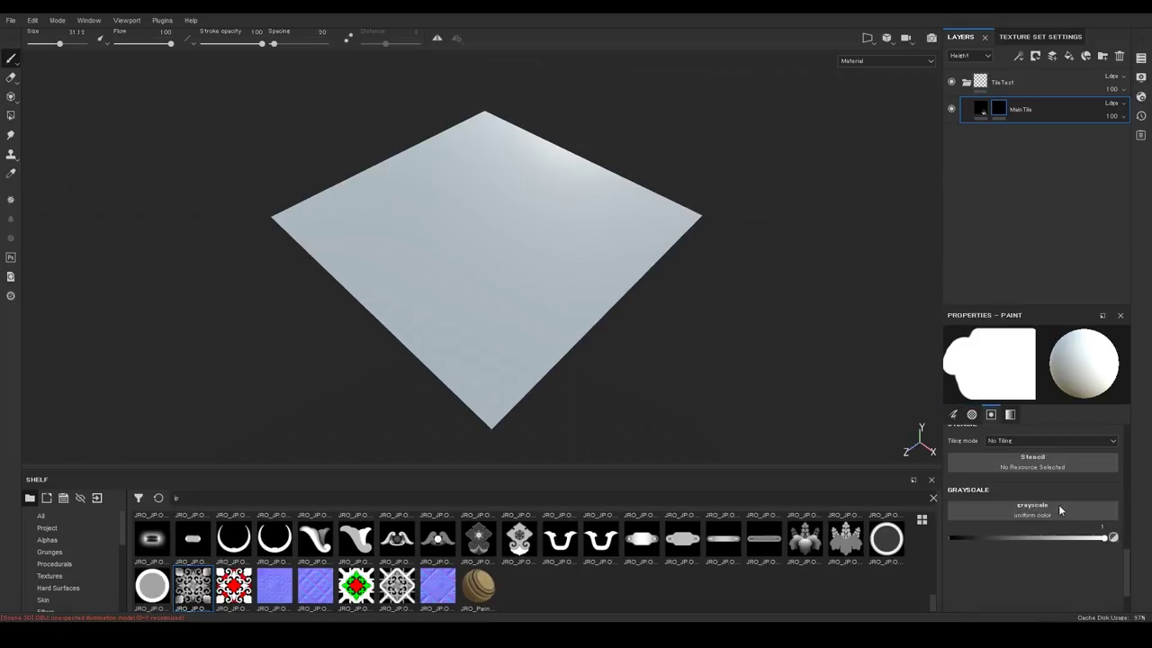
scroll(1058, 504, "up", 1)
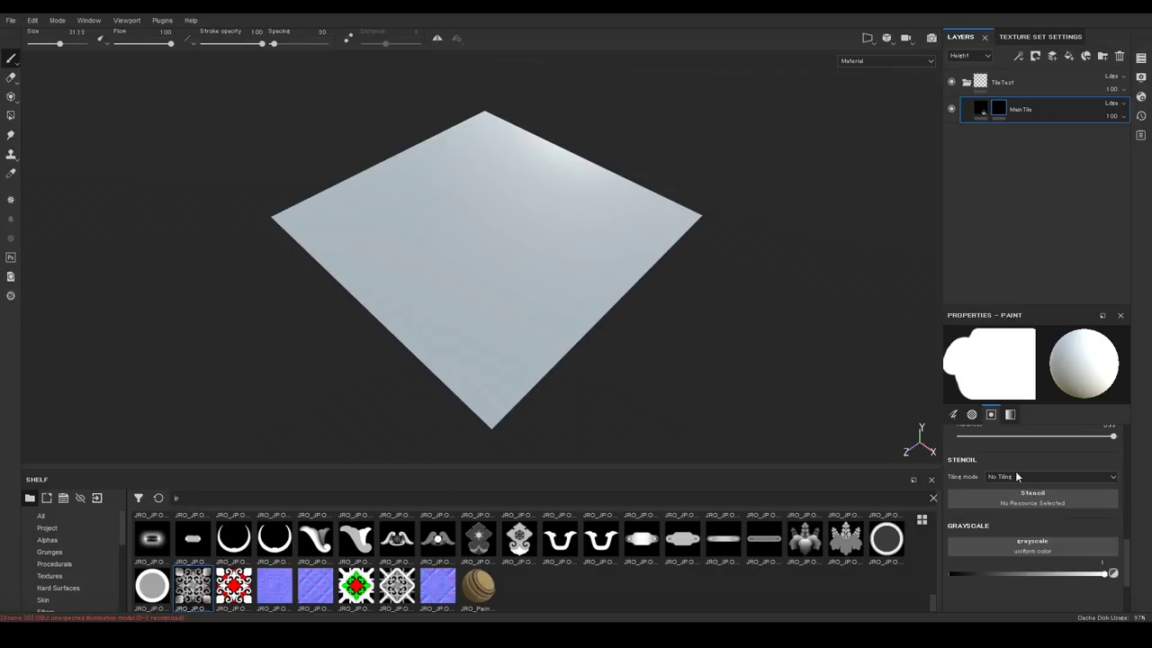
Add a fill to MainTile's mask, assign the ornament height texture JRO_JP_OrnamentTile_16_H as its grayscale, and preview the mask.
right_click(999, 114)
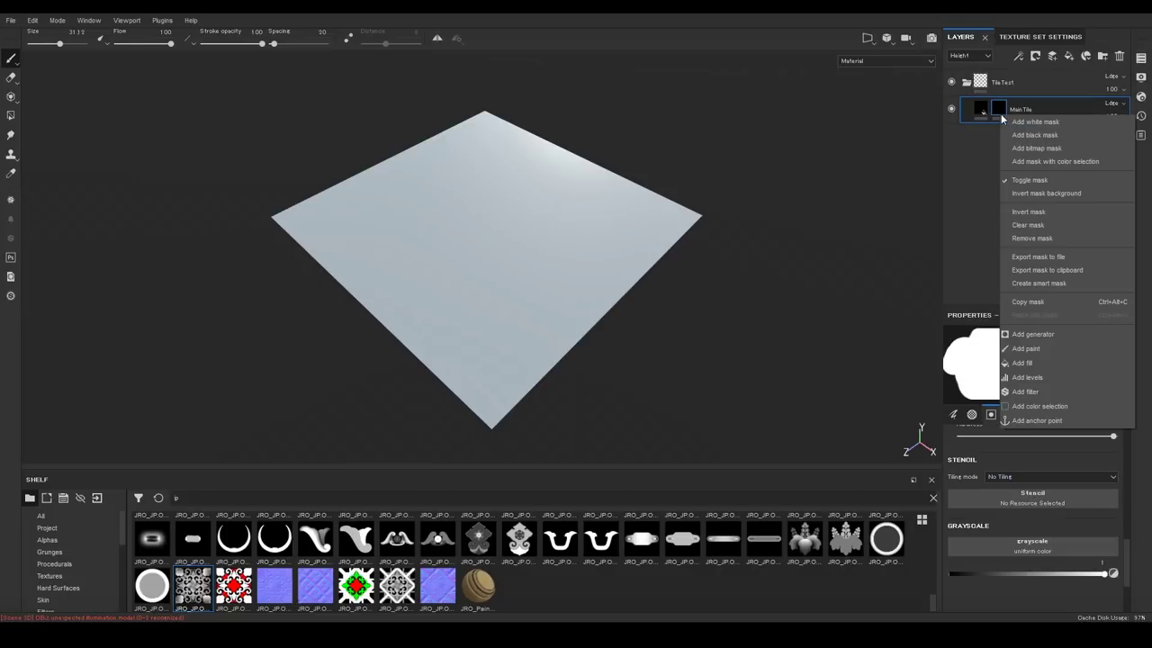
left_click(1024, 366)
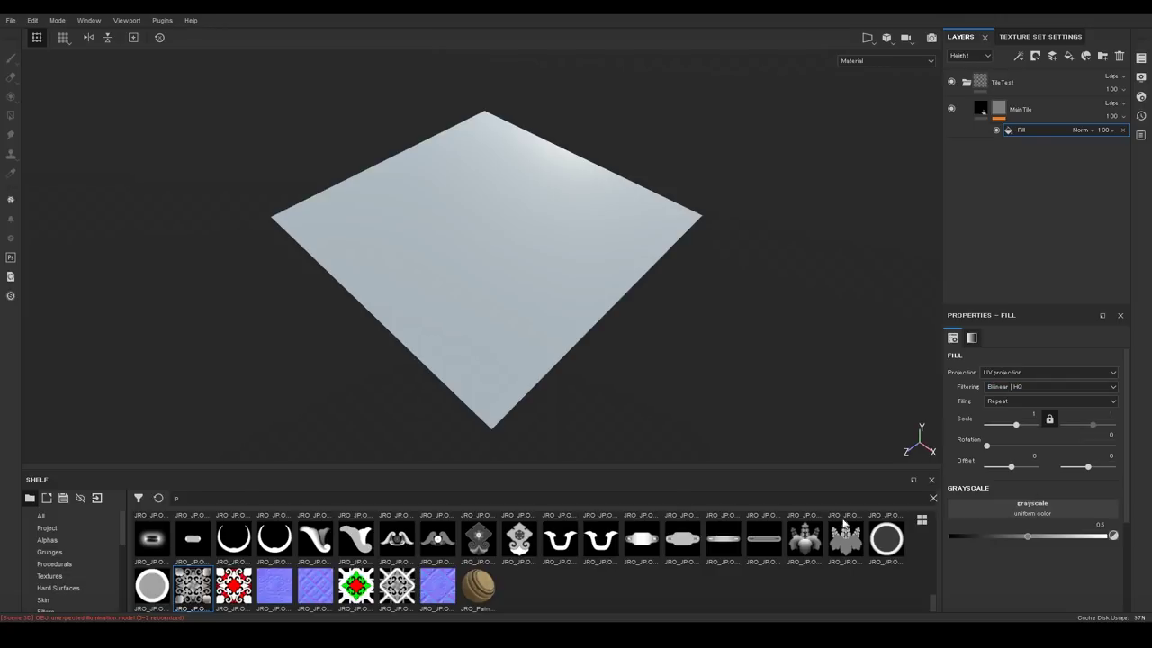
left_click_drag(193, 590, 1048, 505)
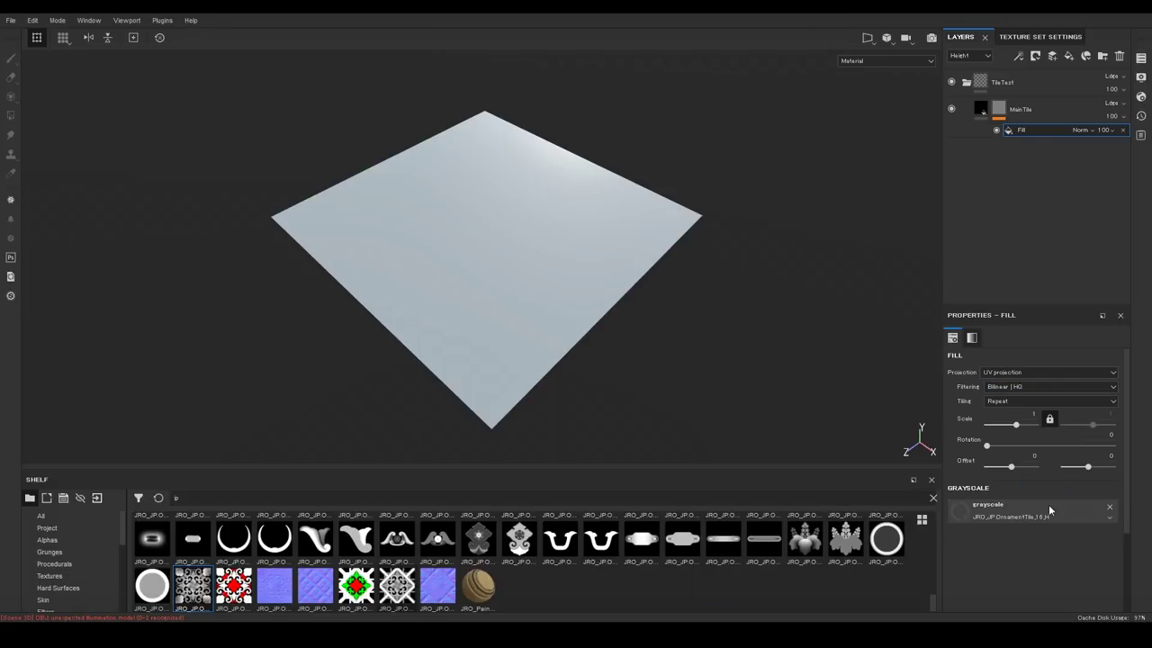
left_click(998, 112, "alt")
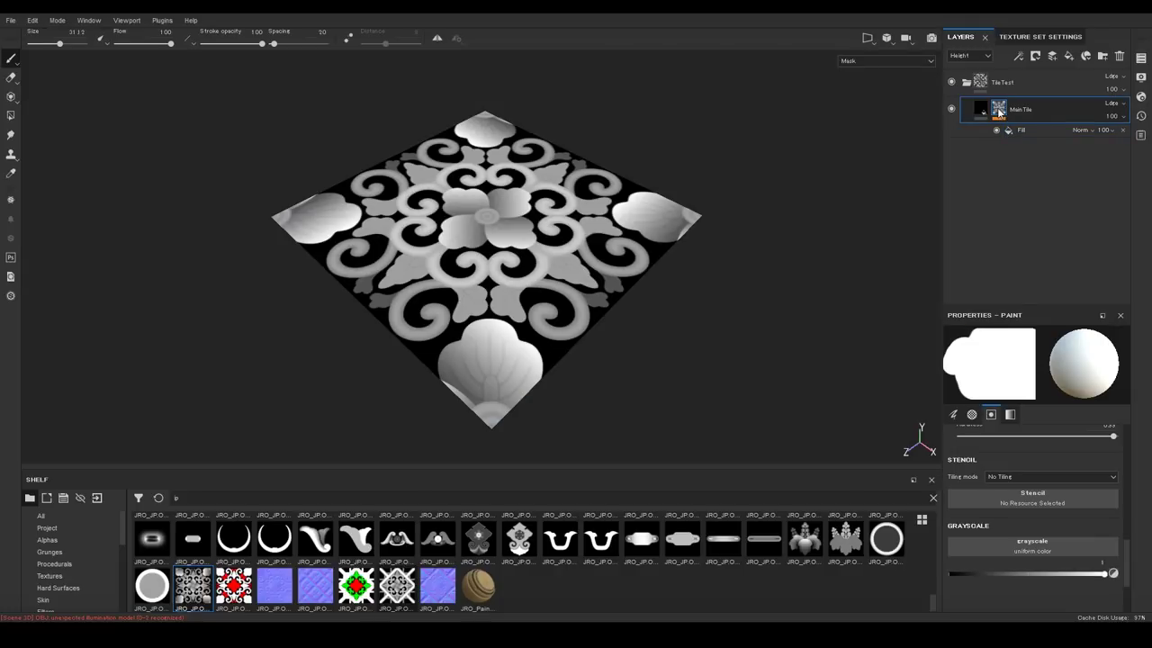
left_click(999, 111)
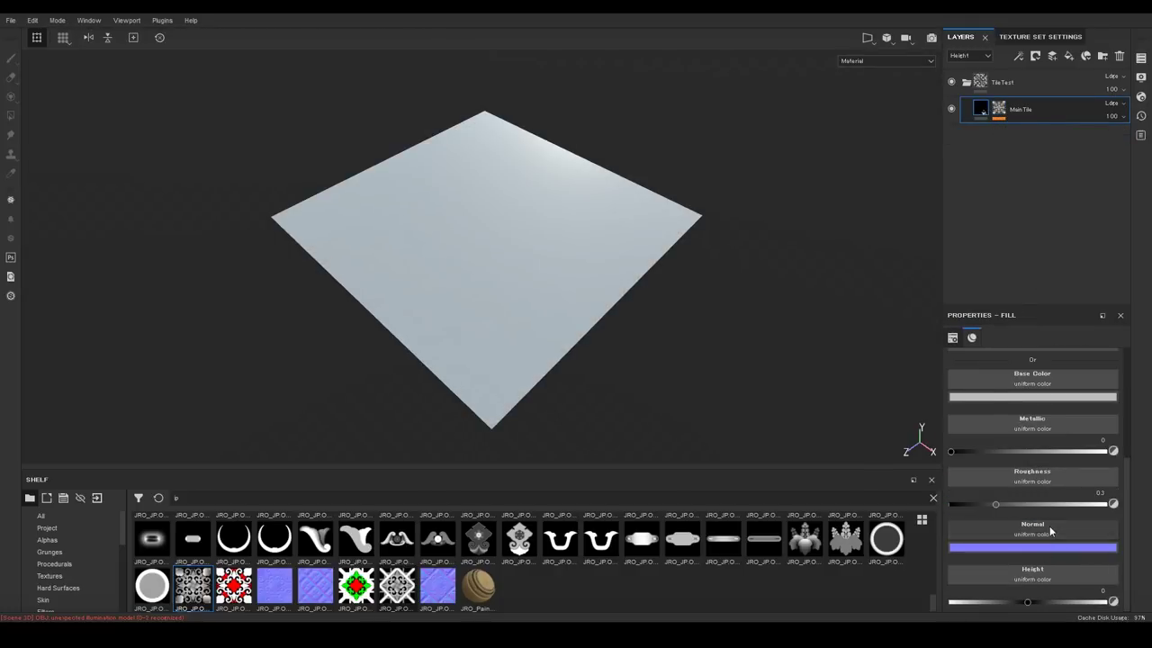
Limit MainTile's fill to the height channel by disabling color, metal, rough and nrm, and set its height to 1.
scroll(1050, 525, "up", 2)
left_click(960, 499)
left_click(996, 500)
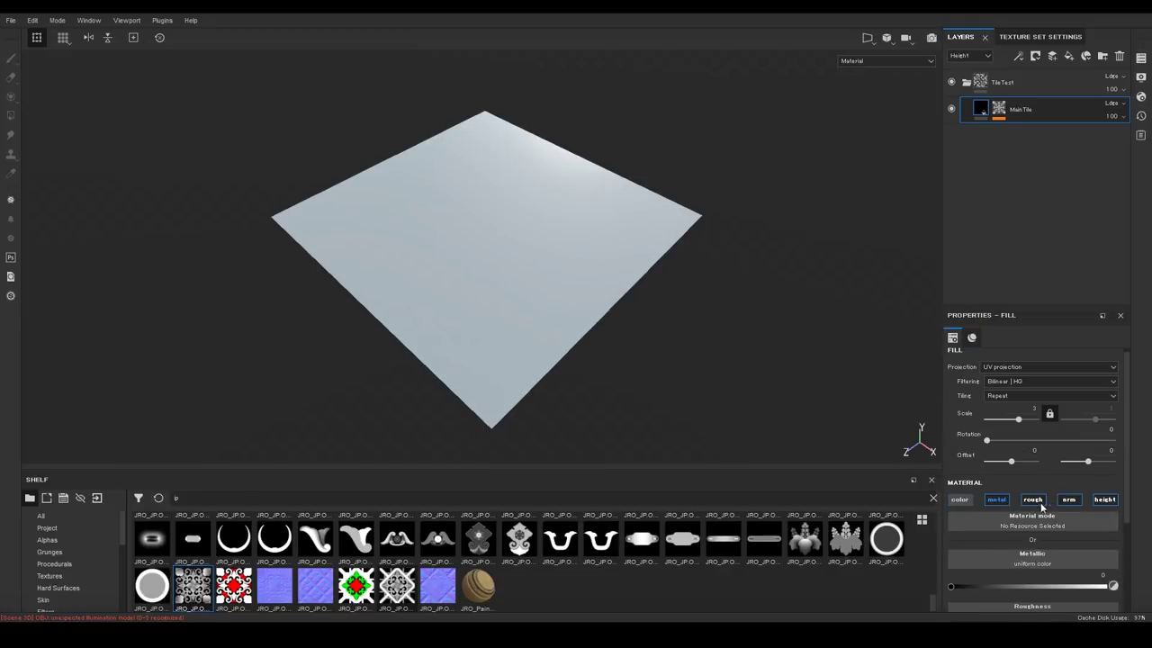
left_click(1032, 499)
left_click(1070, 500)
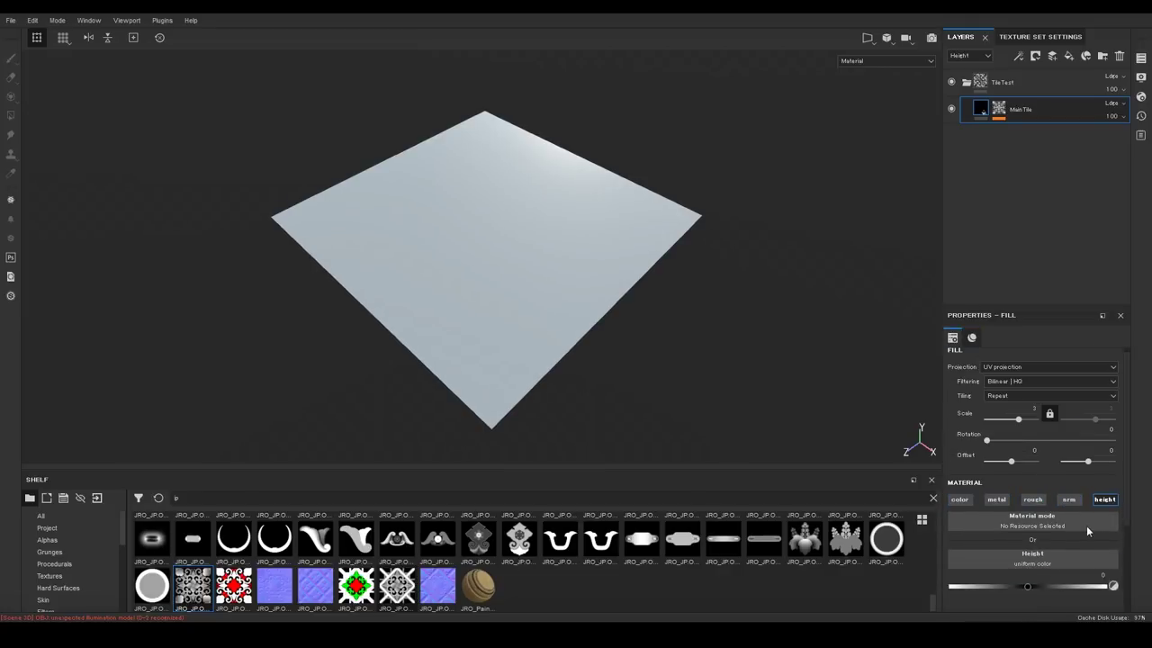
left_click_drag(1029, 588, 1105, 586)
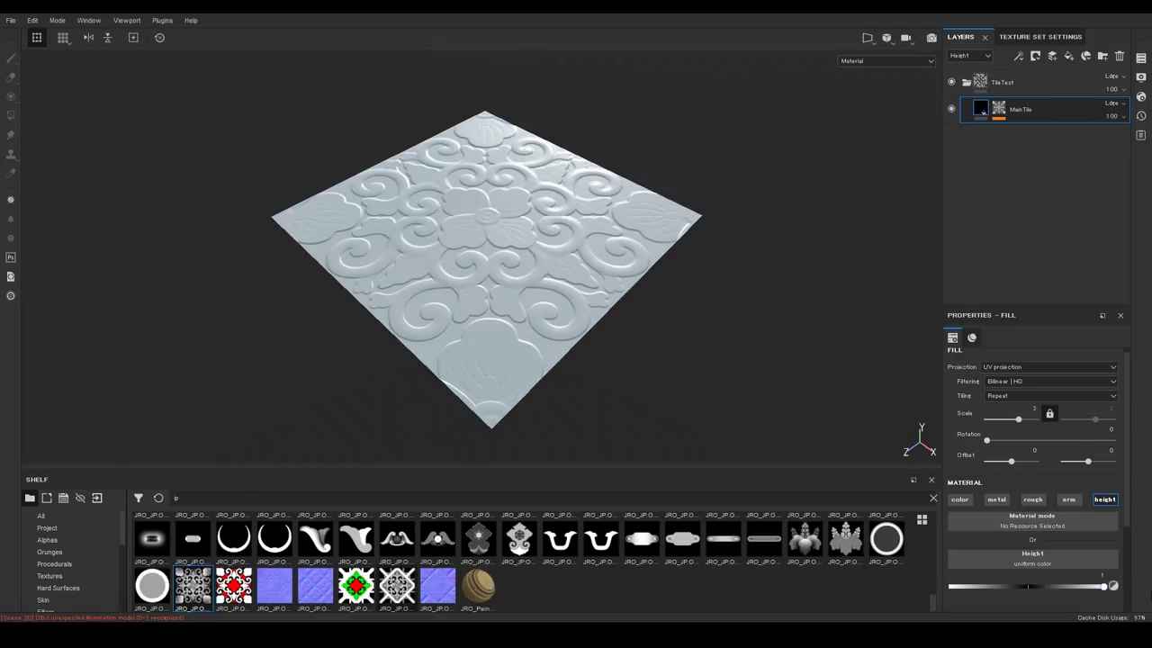
left_click_drag(597, 309, 594, 261, "alt")
Search the shelf for Transform and add the Transform filter above the TileTest folder.
left_click(1045, 83)
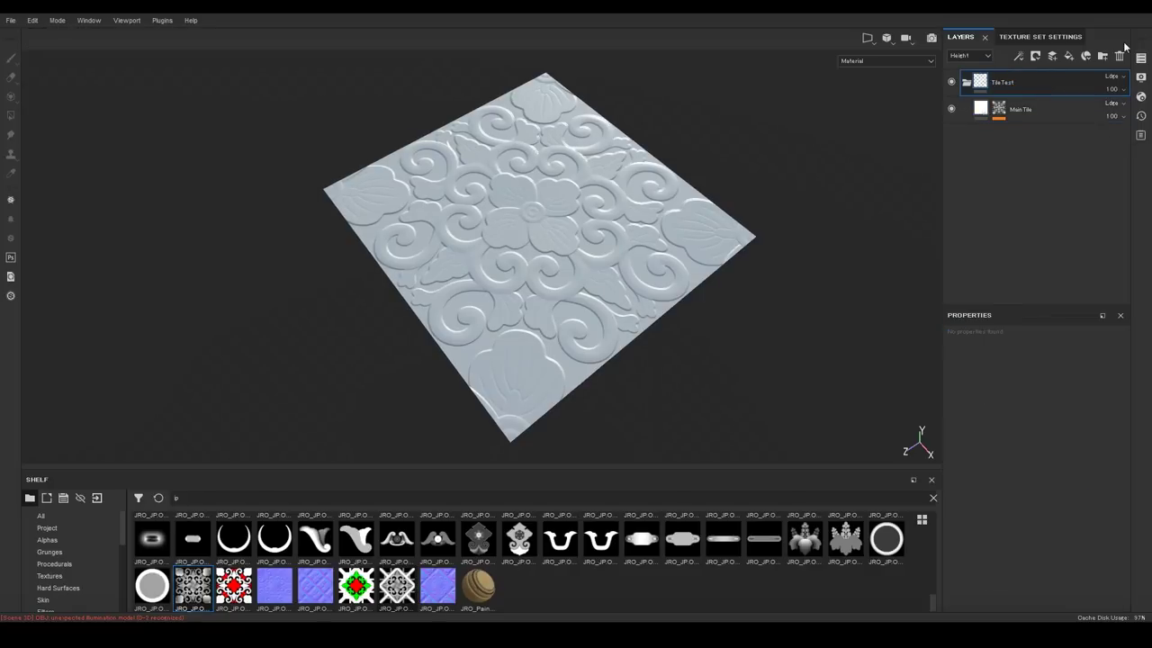
left_click(195, 496)
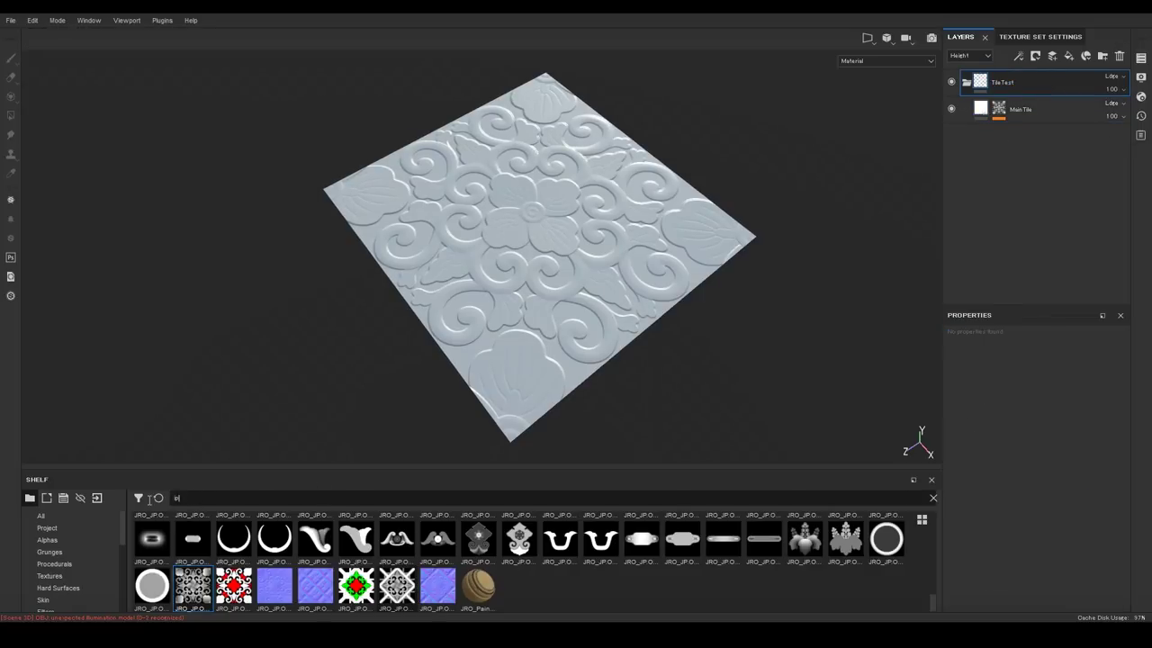
type("Transpo")
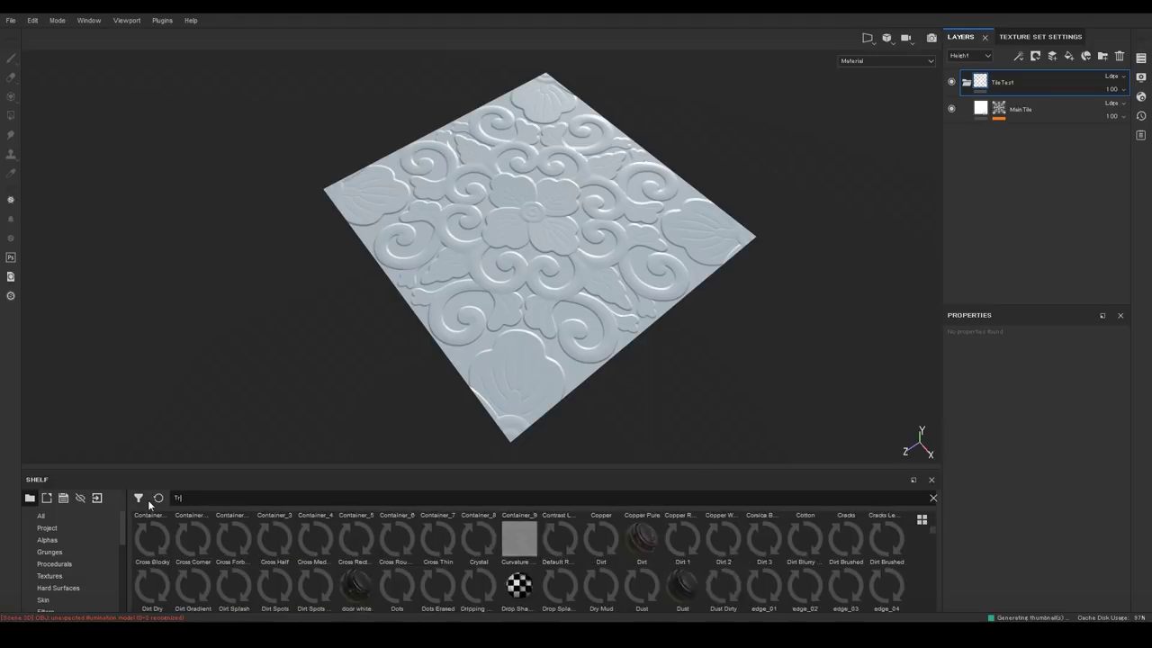
key("BackSpace")
key("BackSpace")
type("form")
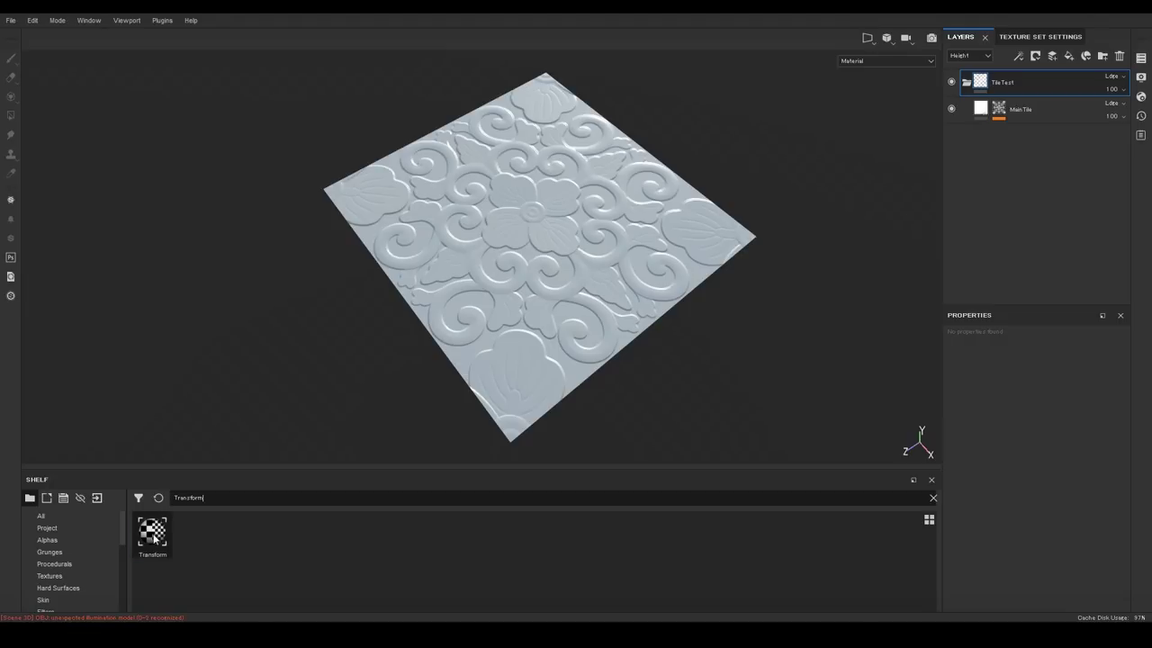
left_click_drag(152, 531, 1058, 74)
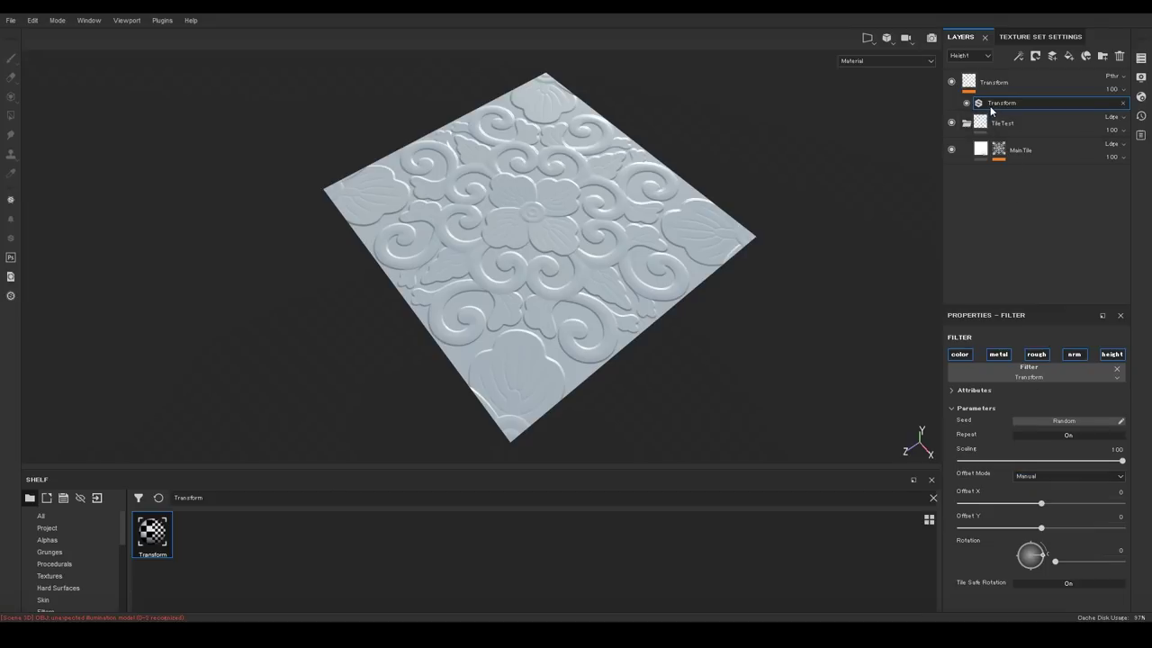
mouse_move(1122, 462)
left_mouse_down()
mouse_move(978, 453)
mouse_move(1123, 459)
left_mouse_up()
Create a folder above MainTile inside TileTest and name it TileMaterial01.
left_click(1022, 152)
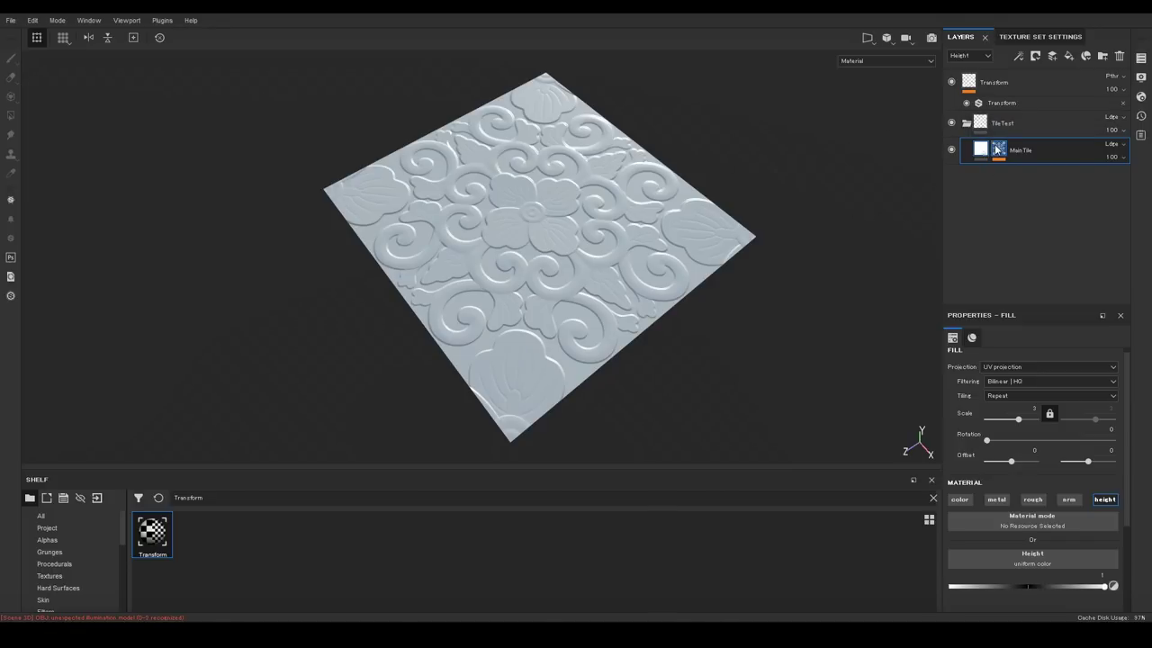
left_click(1101, 56)
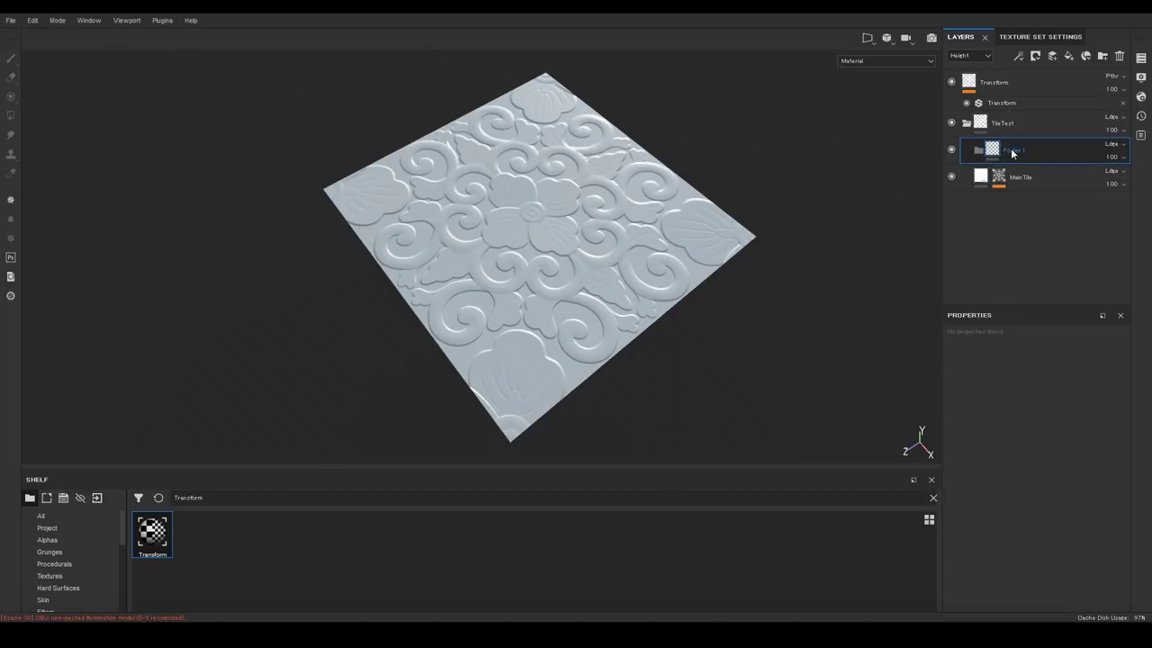
double_click(1011, 151)
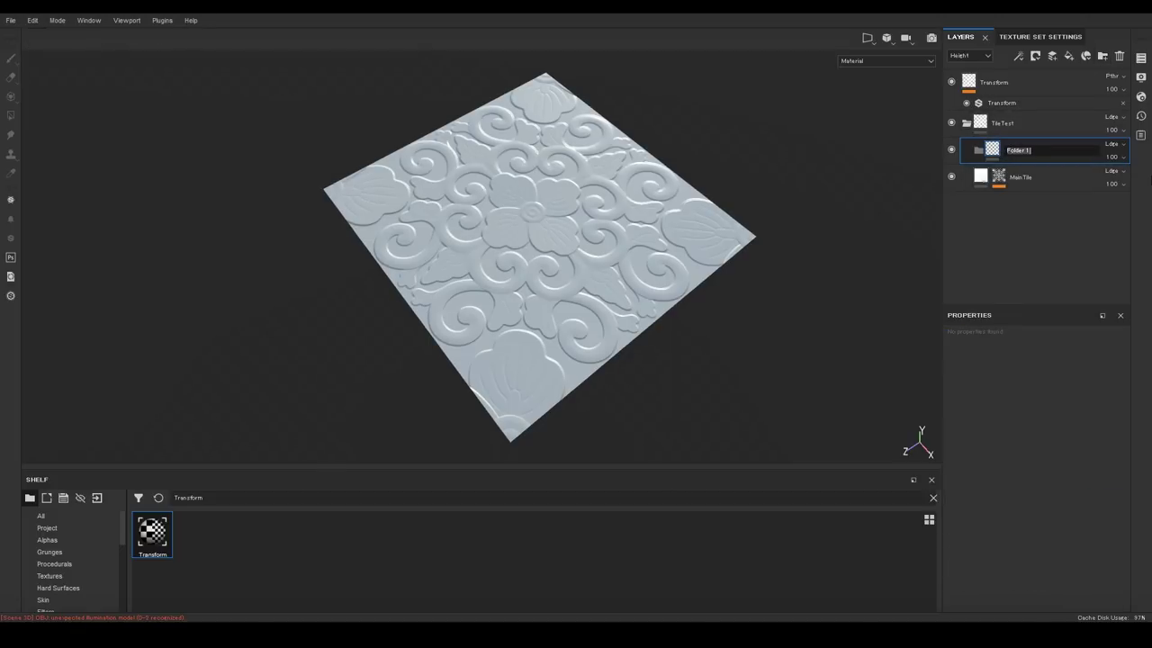
type("TileMaterial01")
key("Return")
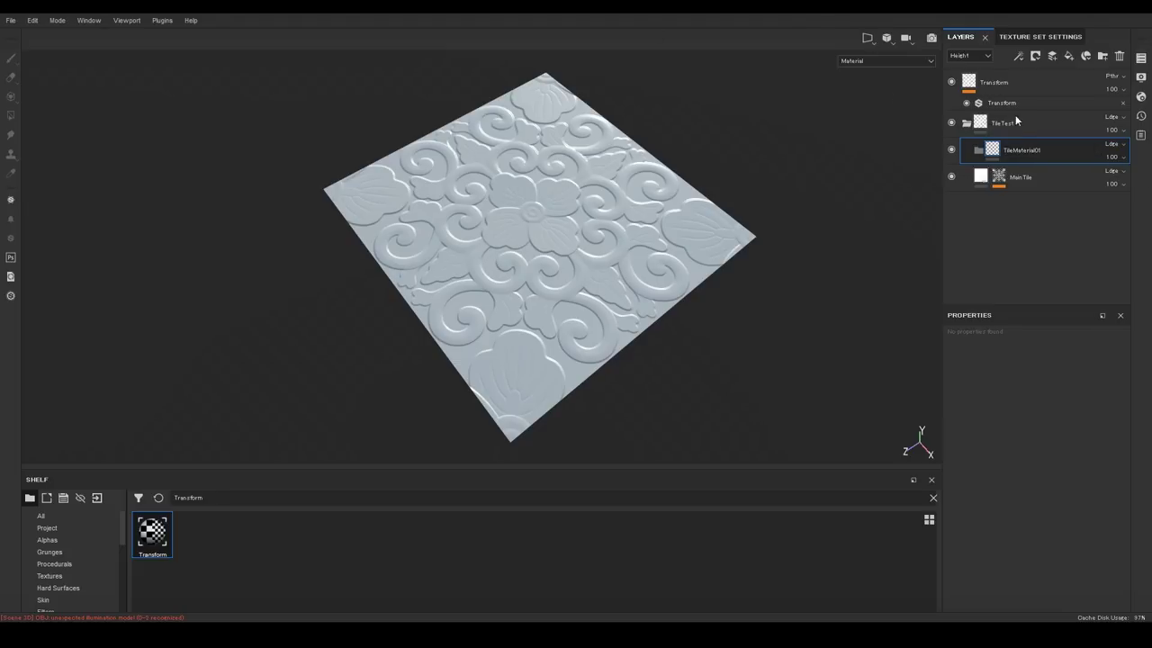
Give the TileMaterial01 folder a black mask with a color selection effect.
right_click(1013, 151)
left_click(1034, 170)
right_click(1012, 148)
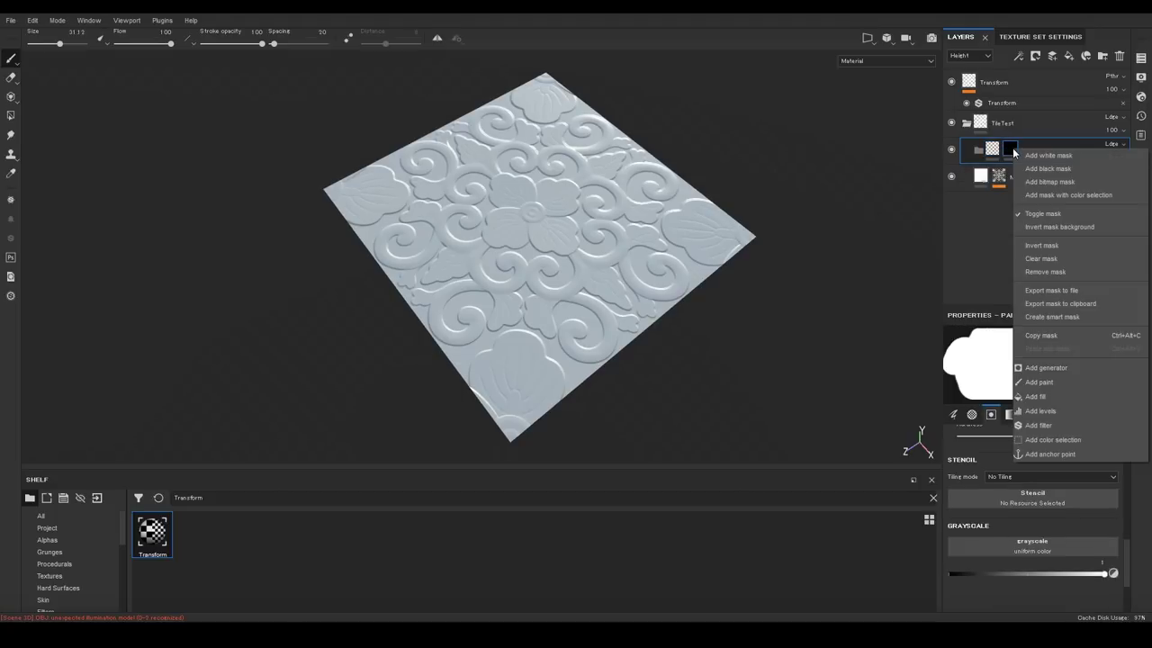
left_click(1051, 440)
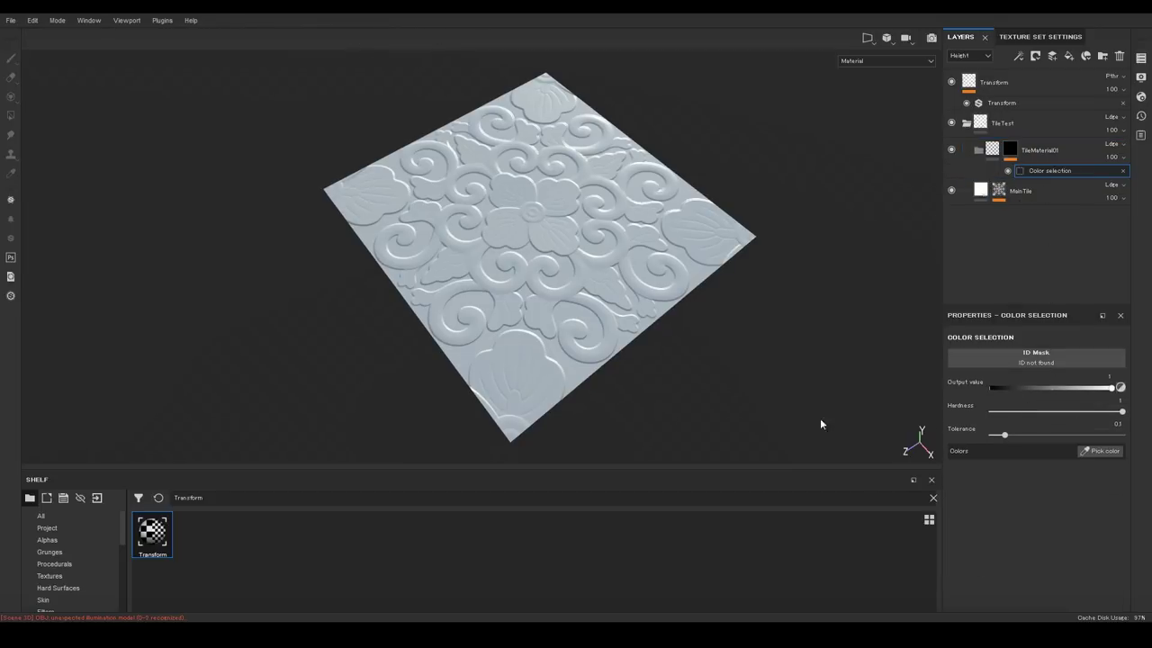
Assign the red-and-white ornament texture JRO_JP_OrnamentTile_16_M as the color selection's ID mask and pick its white areas.
left_click(29, 498)
type("ja")
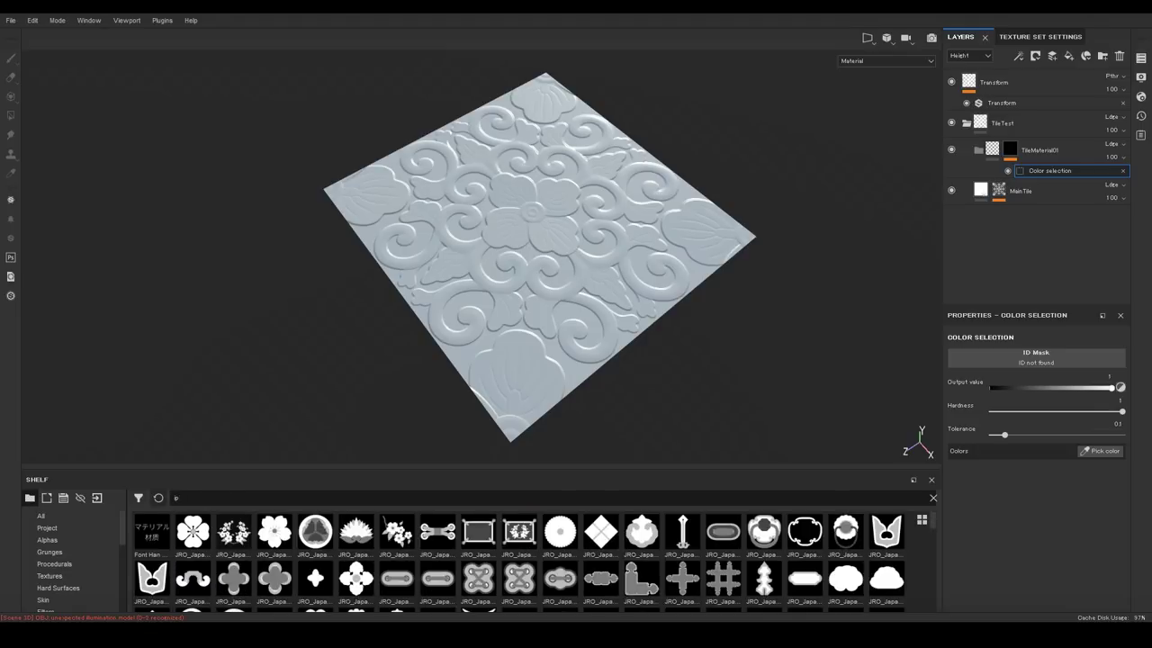
left_click_drag(932, 522, 921, 573)
scroll(919, 576, "down", 5)
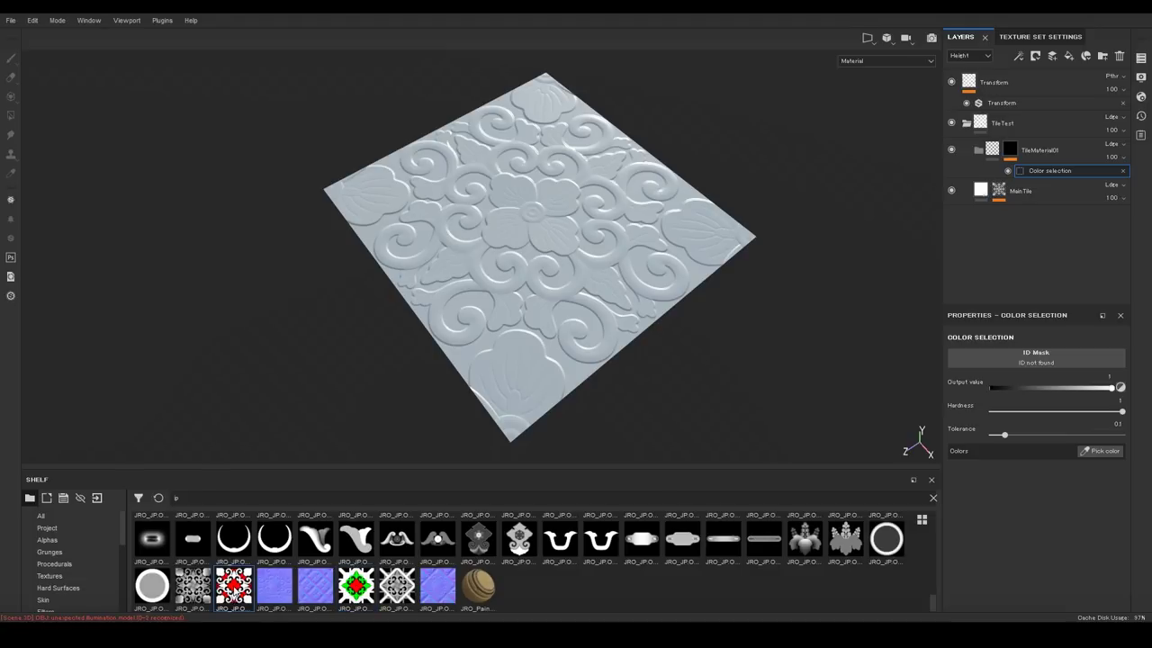
left_click_drag(233, 585, 1039, 358)
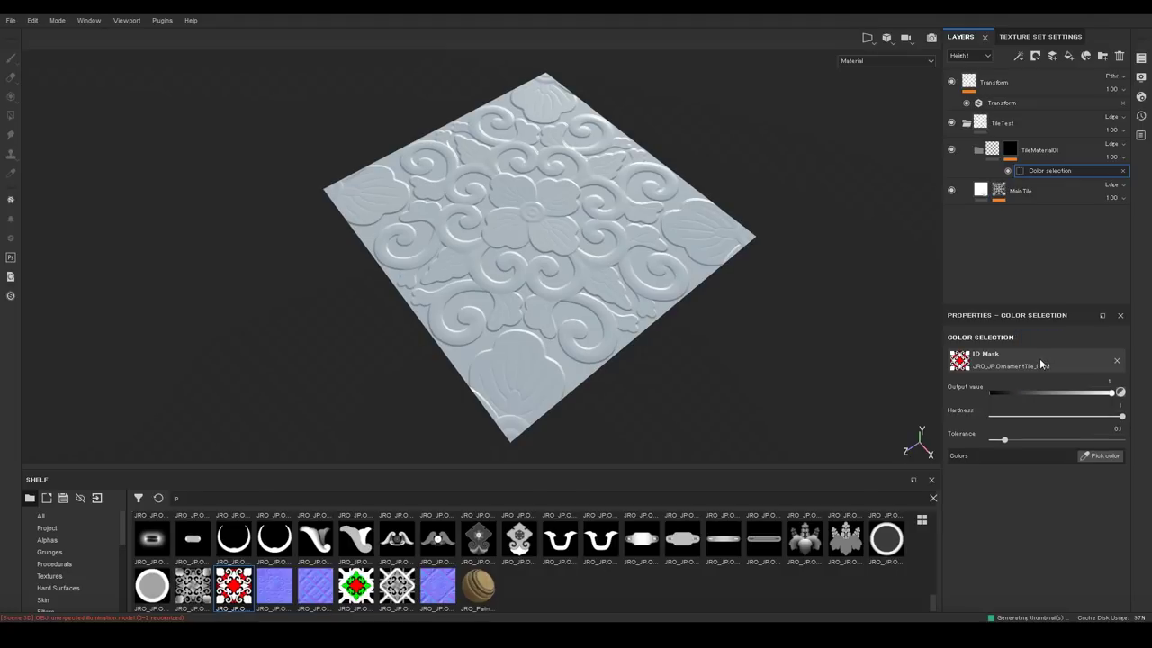
left_click(1098, 457)
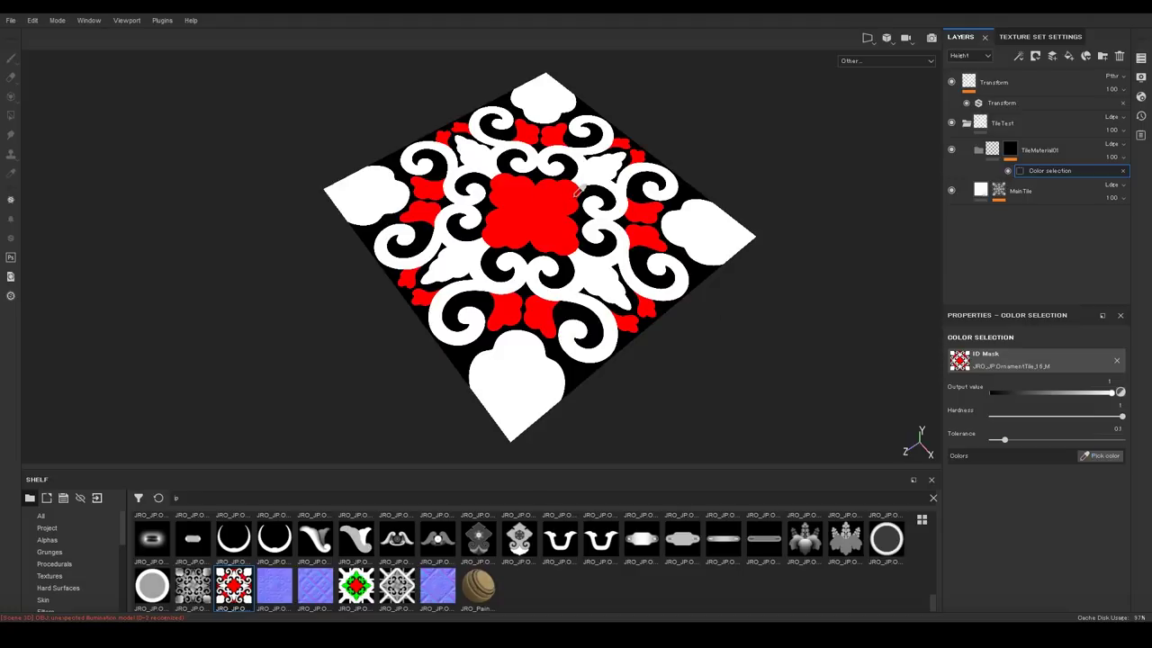
left_click(625, 243)
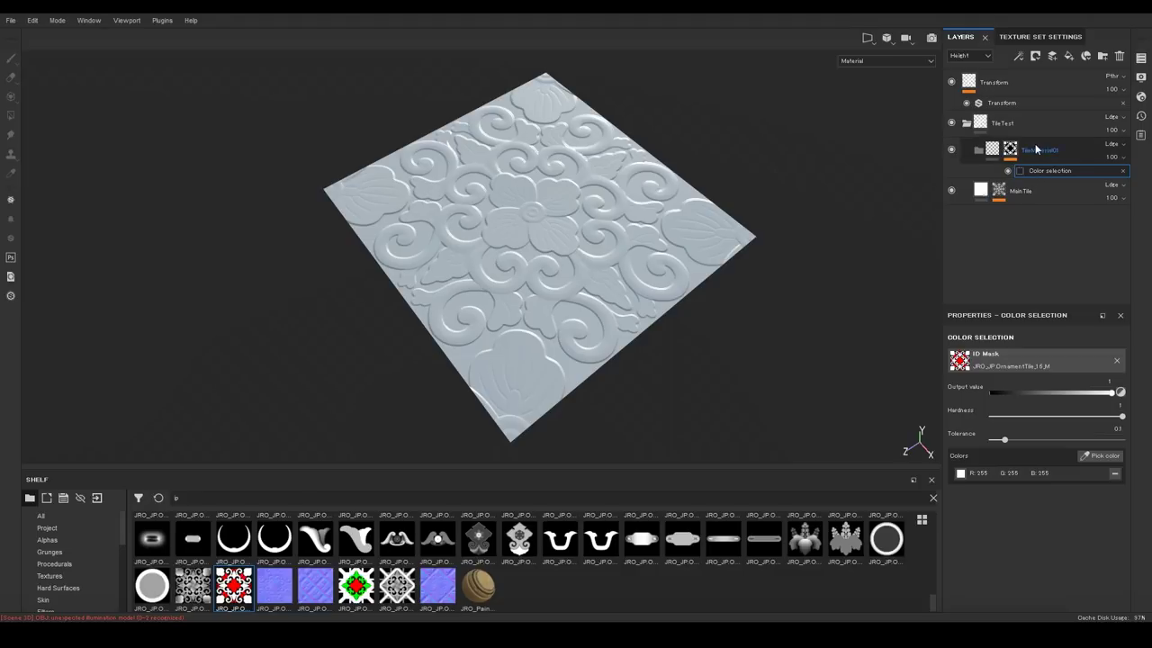
Duplicate the TileMaterial01 folder together with its mask.
left_click(1044, 150)
left_click(989, 151)
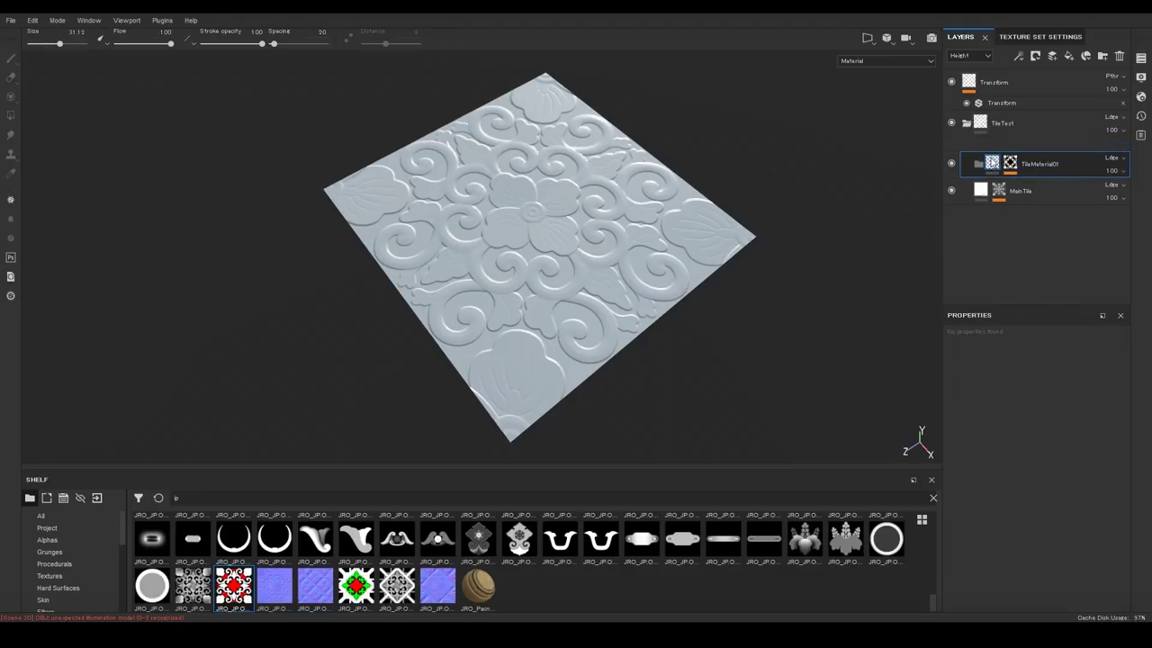
left_click(1007, 152)
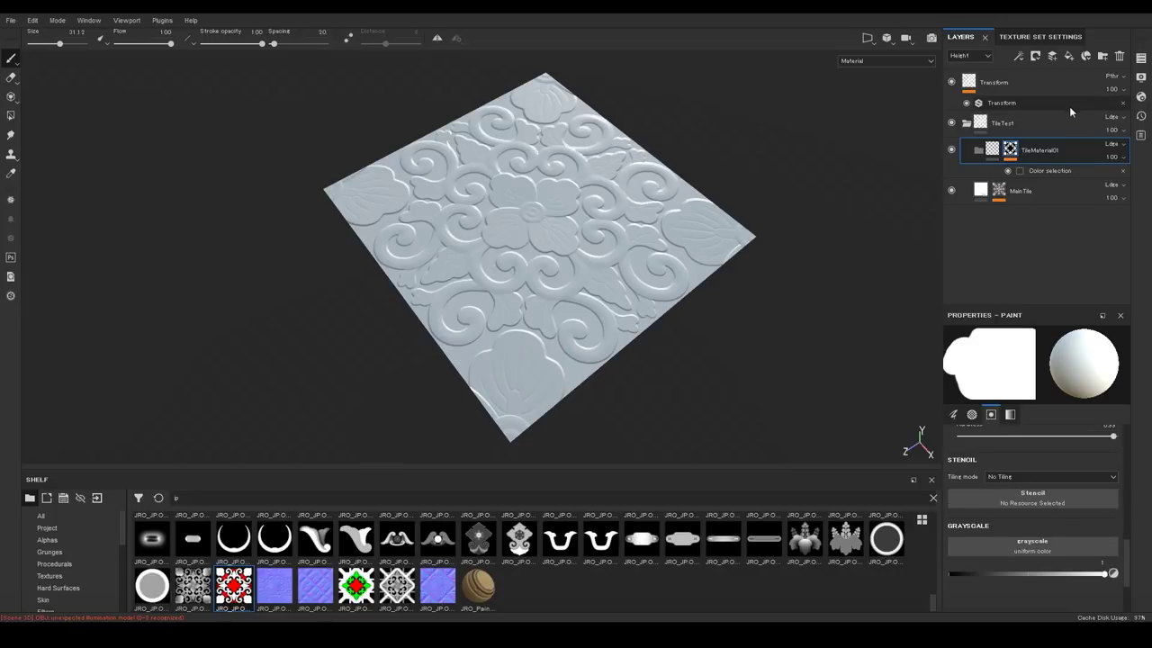
right_click(1062, 151)
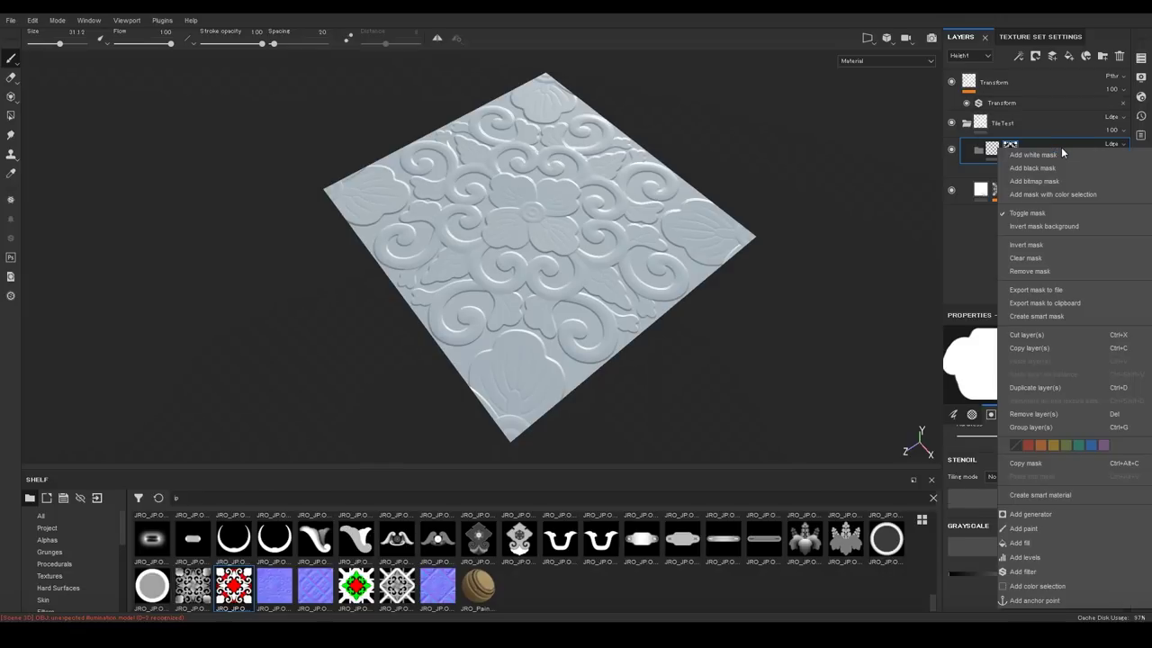
left_click(1035, 387)
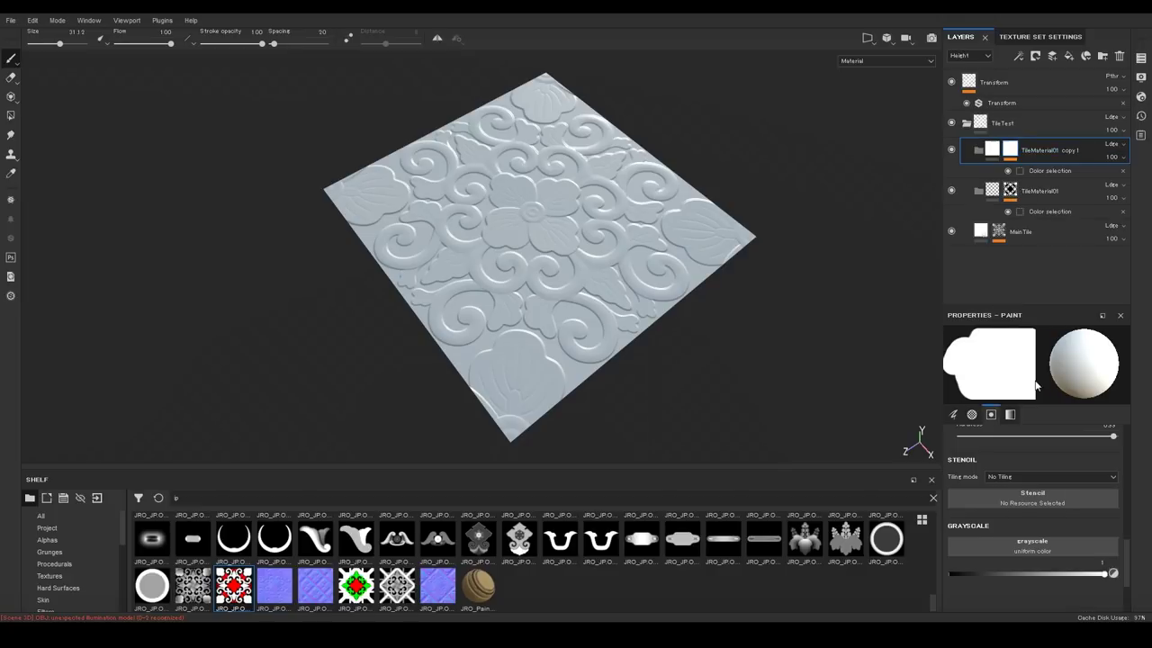
Replace white with the ID mask's red in the color selection of the TileMaterial01 copy 1 folder.
left_click(1043, 171)
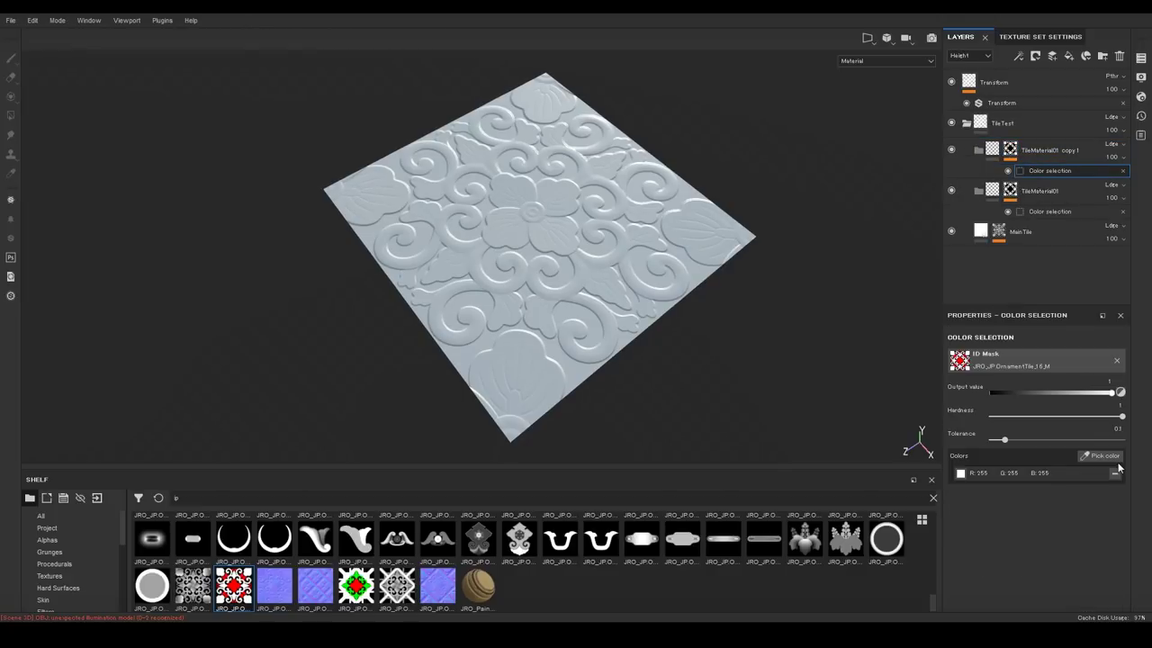
left_click(1044, 212)
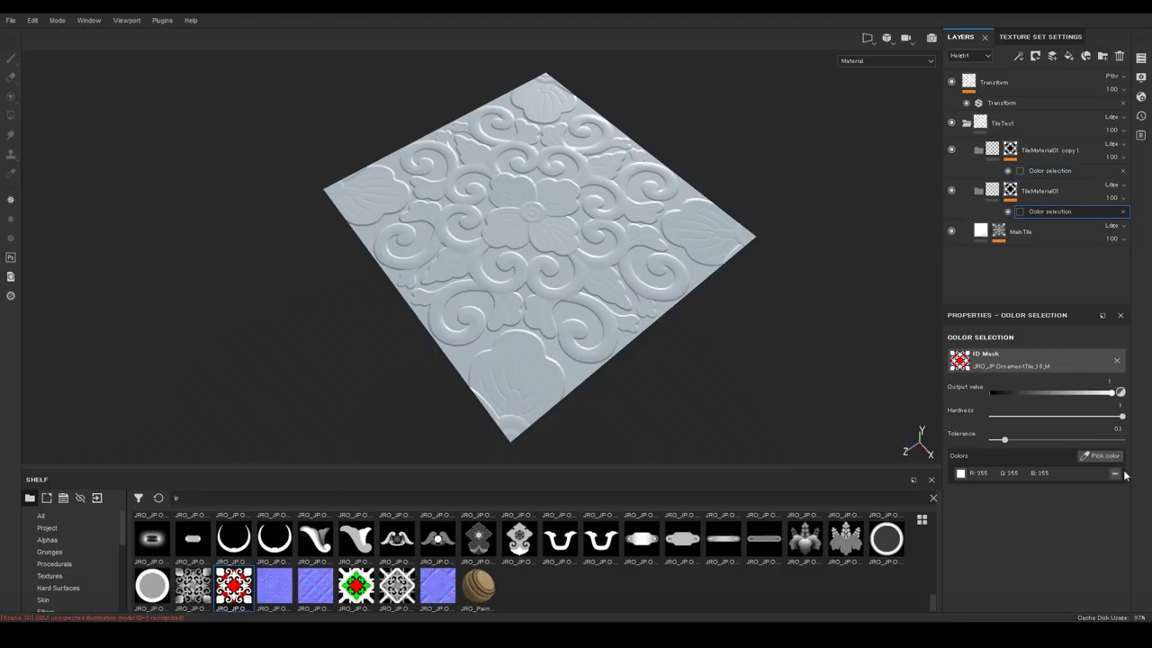
left_click(1037, 171)
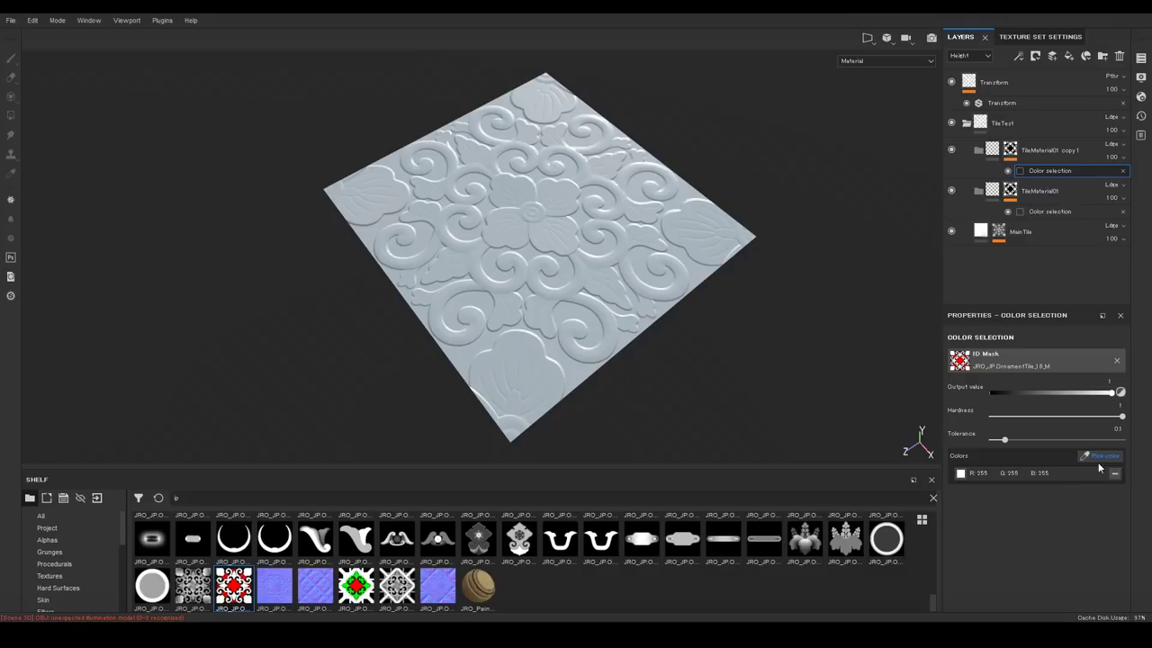
left_click(1114, 472)
left_click(1101, 455)
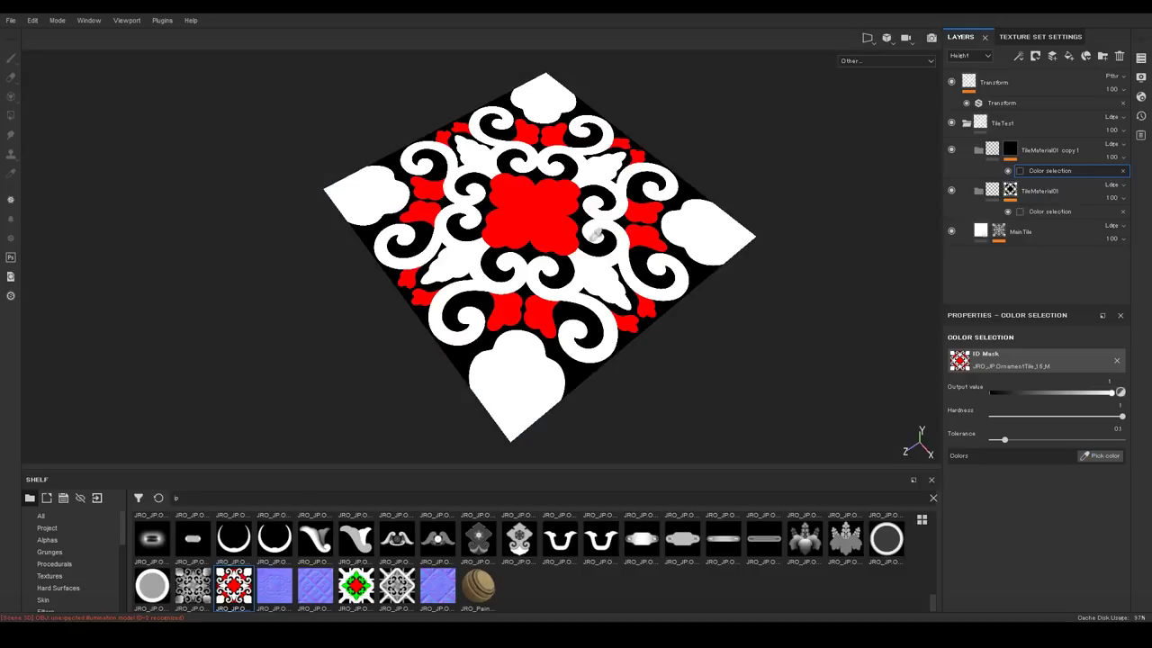
left_click(527, 219)
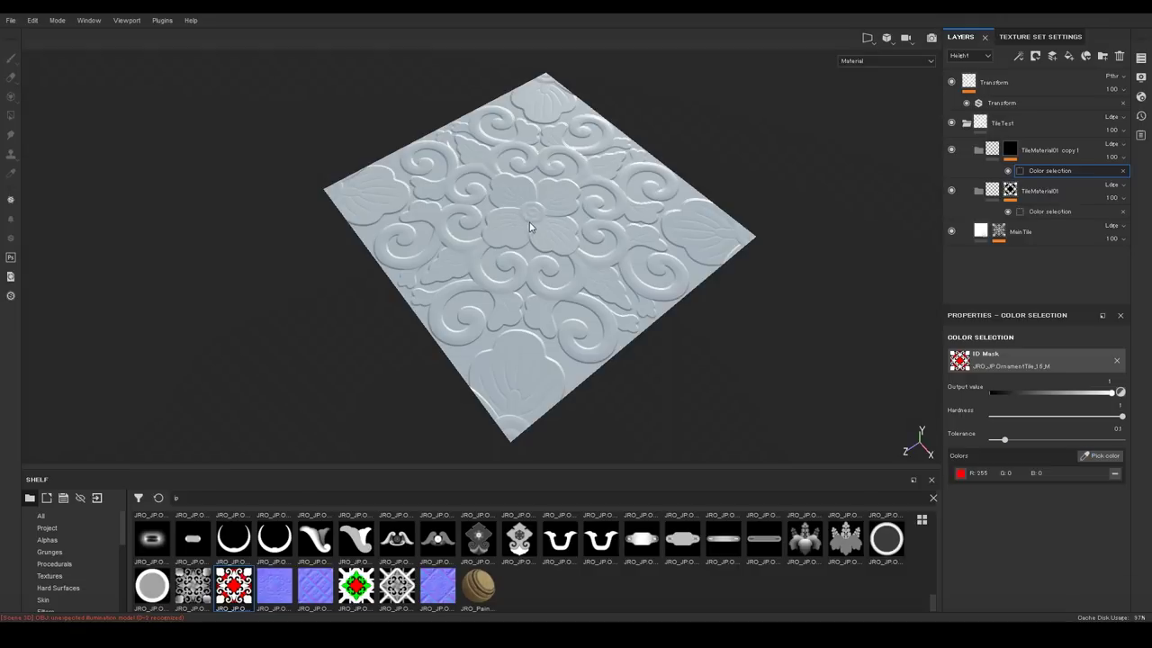
Compare the masks of the TileMaterial01 copy 1 and TileMaterial01 folders on the tile, and return to the material view.
left_click(1012, 153, "alt")
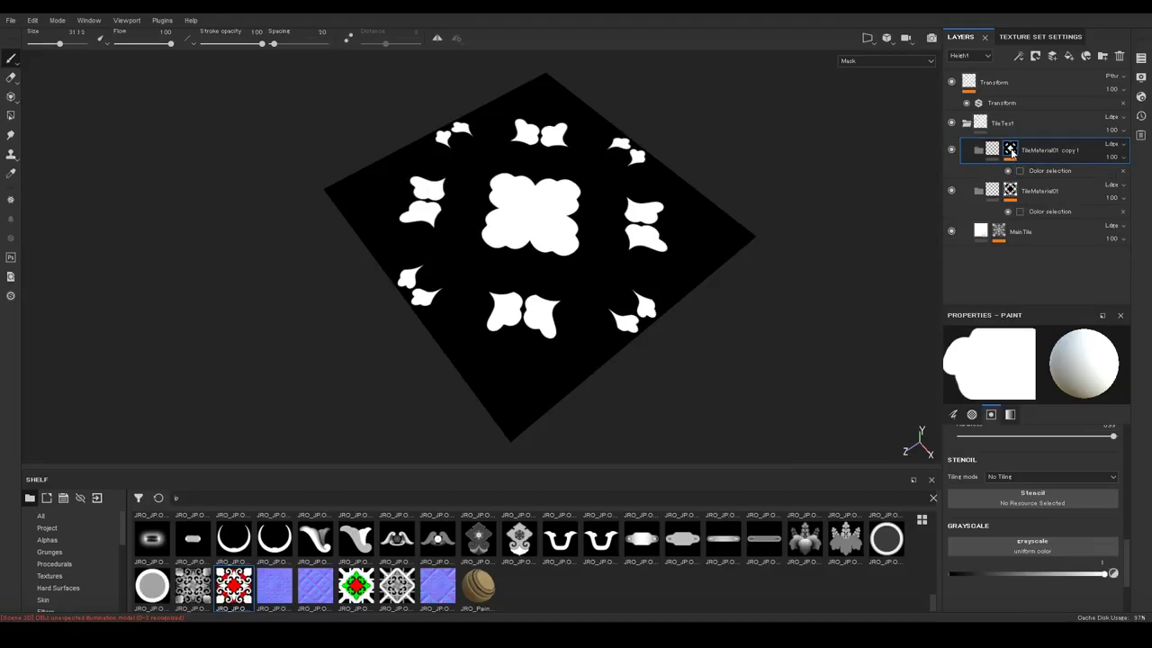
left_click(1011, 191, "alt")
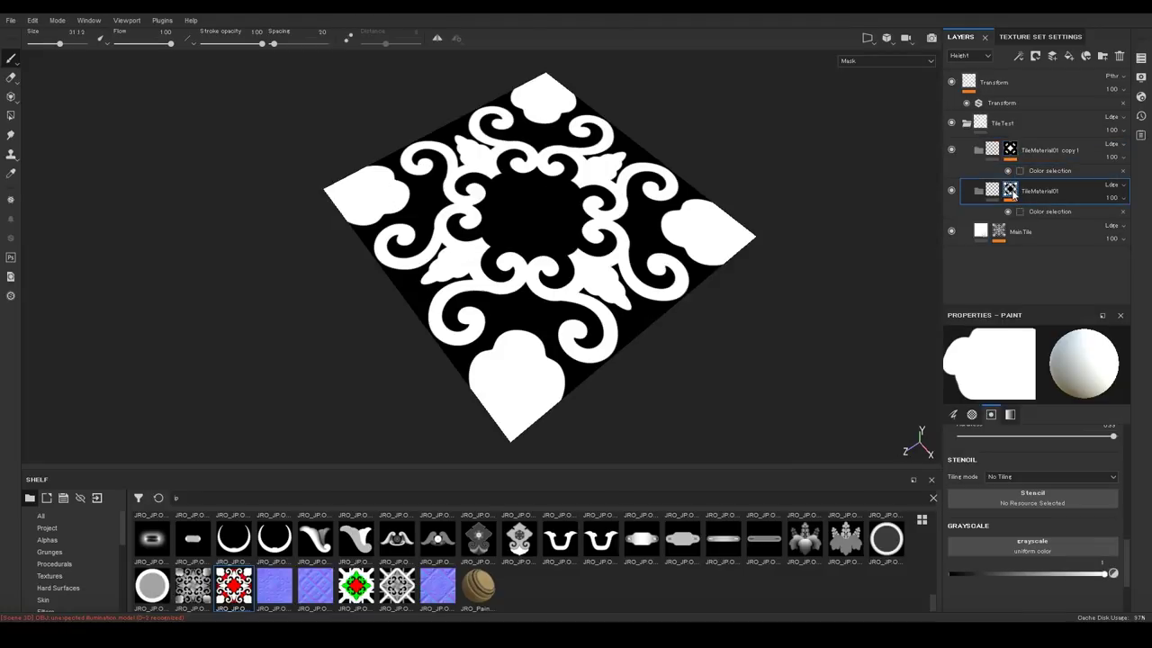
left_click(1010, 149, "alt")
double_click(1065, 151)
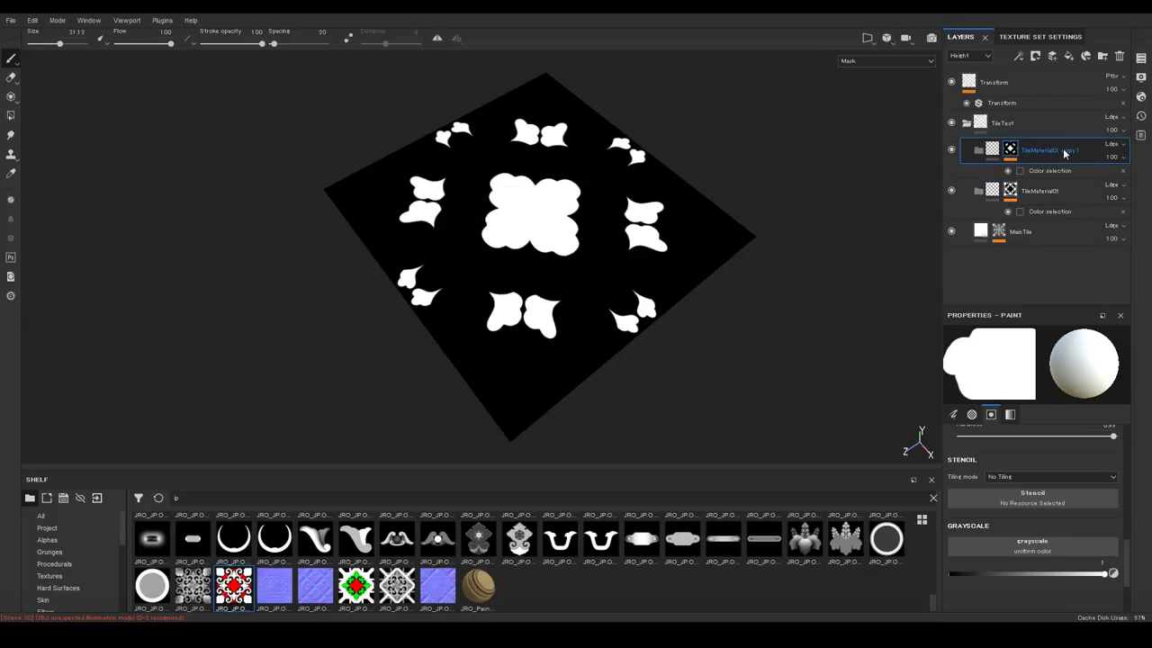
left_click(987, 153)
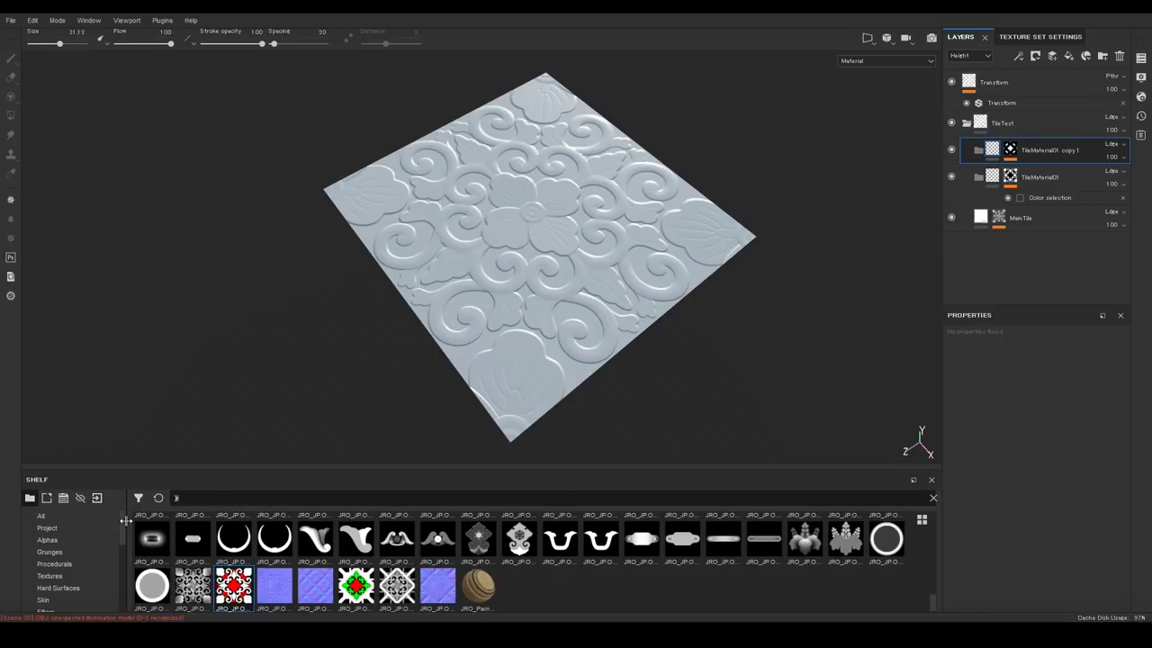
Add the JRO_Gold_06 smart material to the TileMaterial01 copy 1 folder and JRO_Gold_04 to the TileMaterial01 folder.
left_click_drag(122, 520, 121, 556)
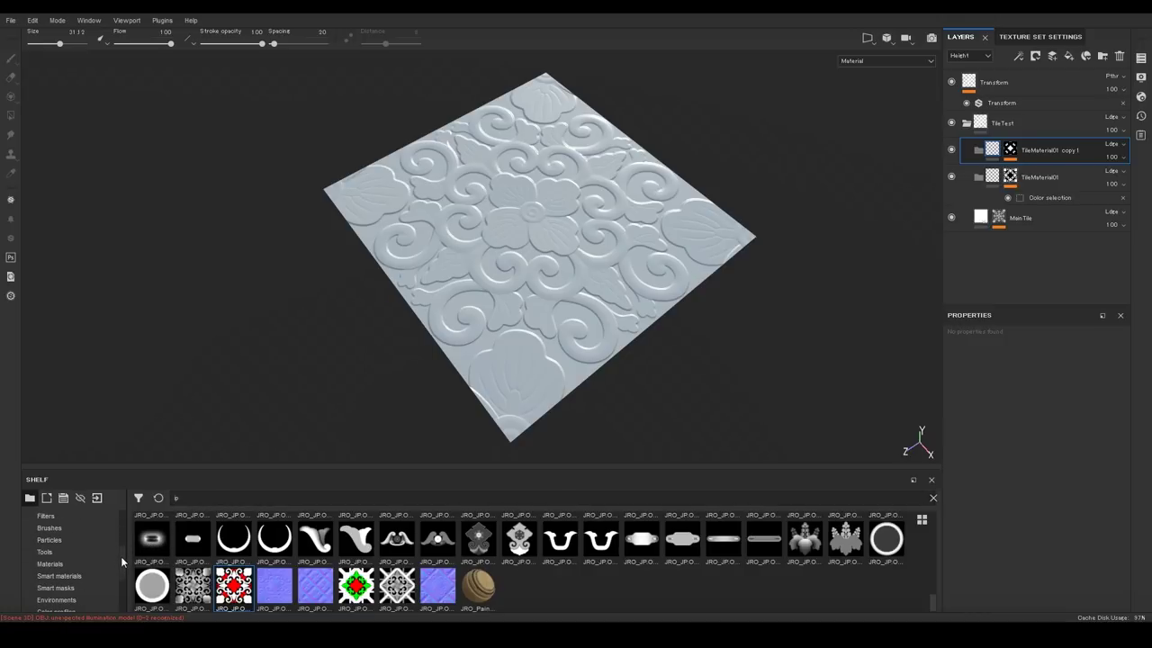
left_click(72, 576)
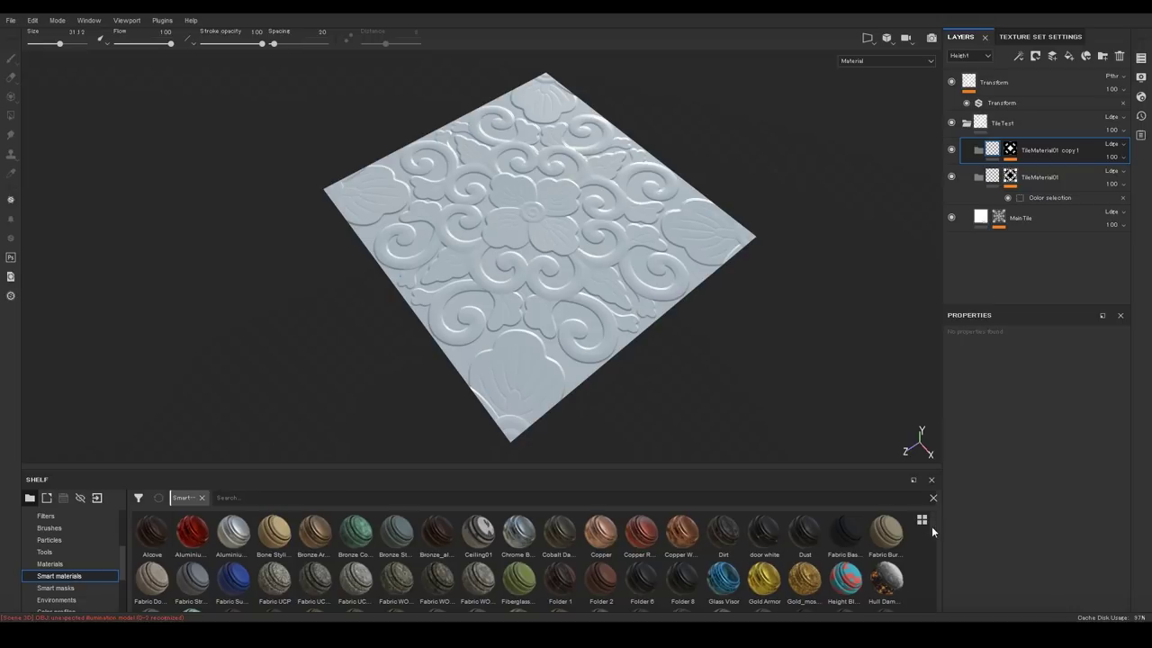
left_click_drag(935, 526, 938, 550)
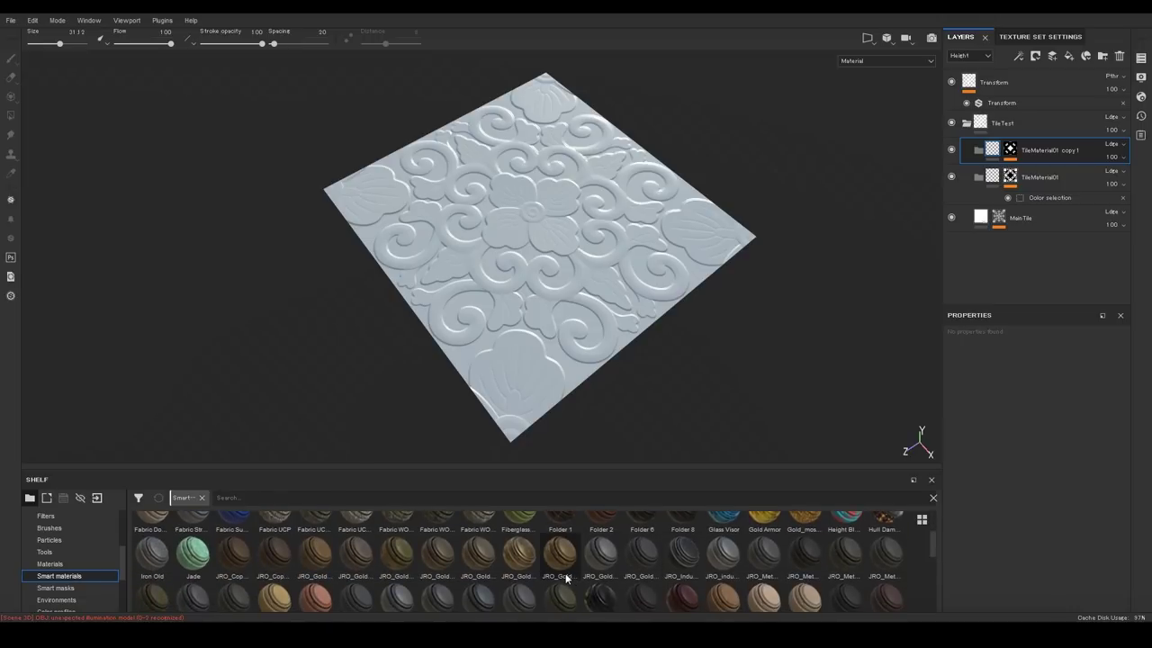
mouse_move(522, 575)
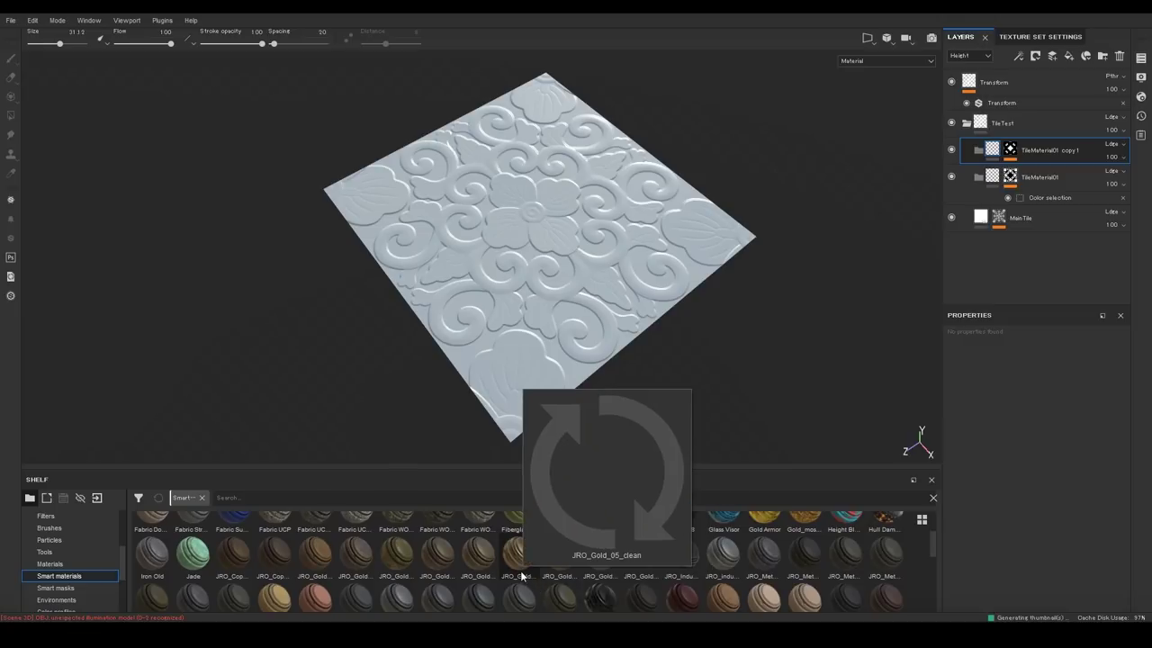
mouse_move(468, 571)
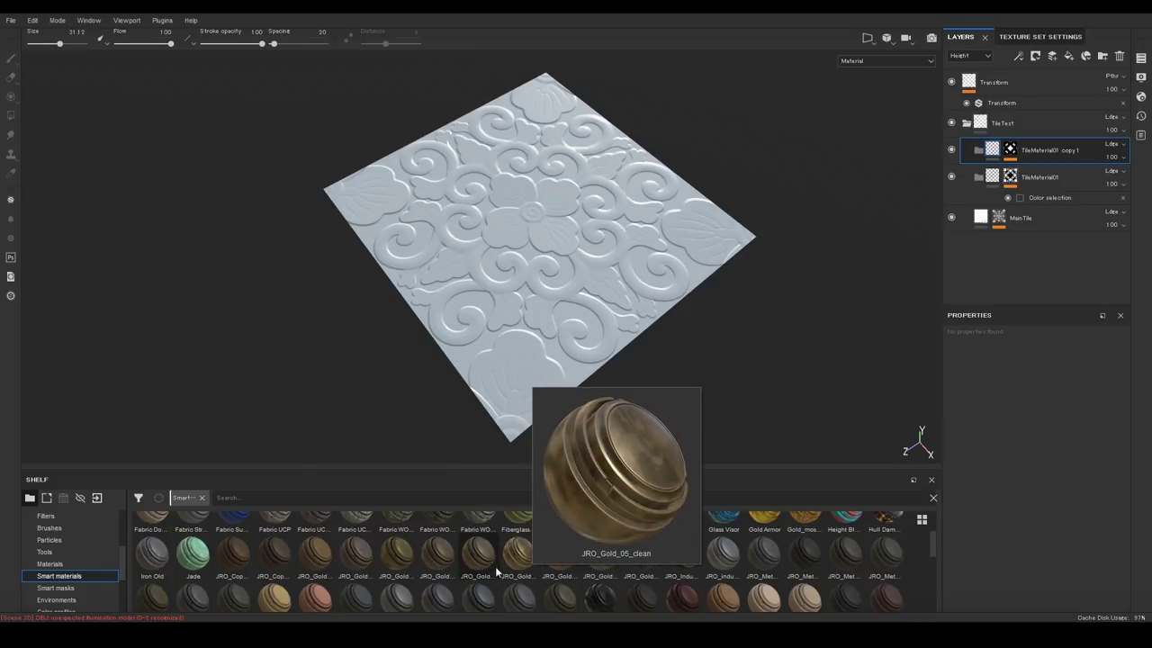
mouse_move(560, 574)
left_click_drag(559, 569, 1010, 154)
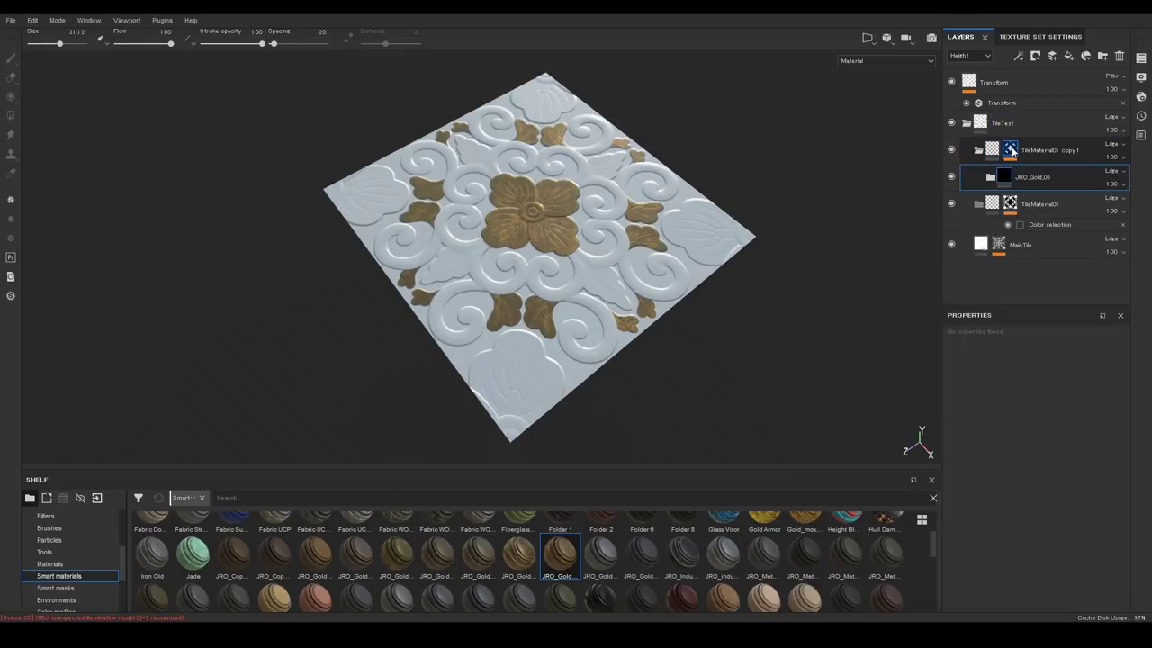
left_click_drag(577, 203, 473, 190, "alt")
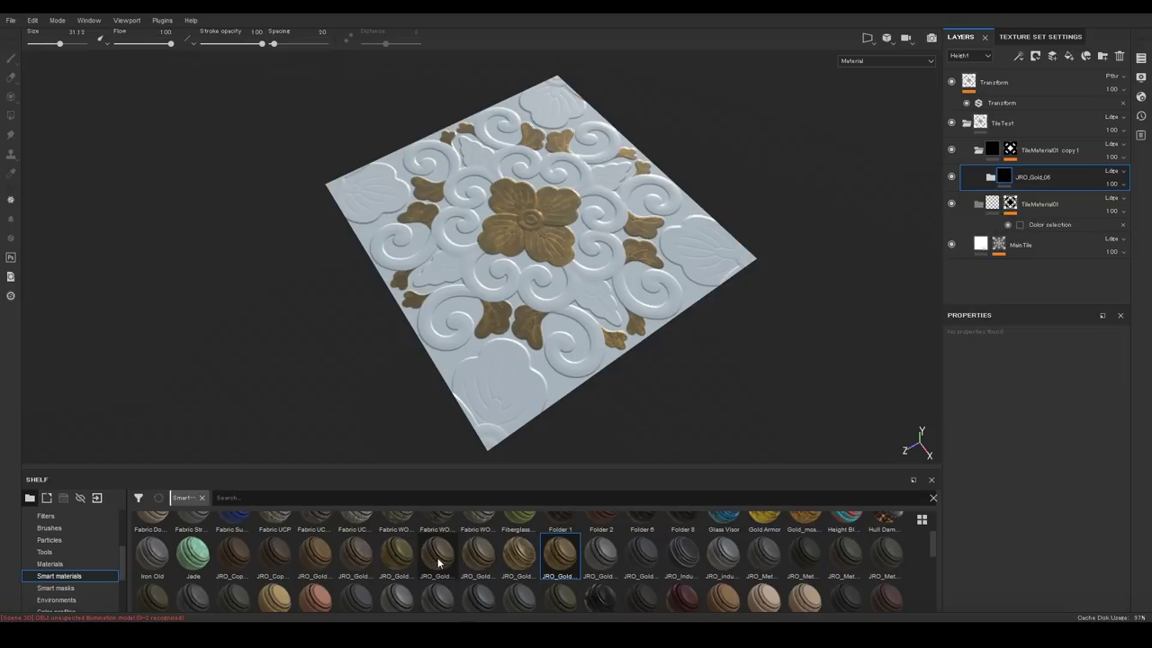
left_click_drag(438, 562, 1008, 232)
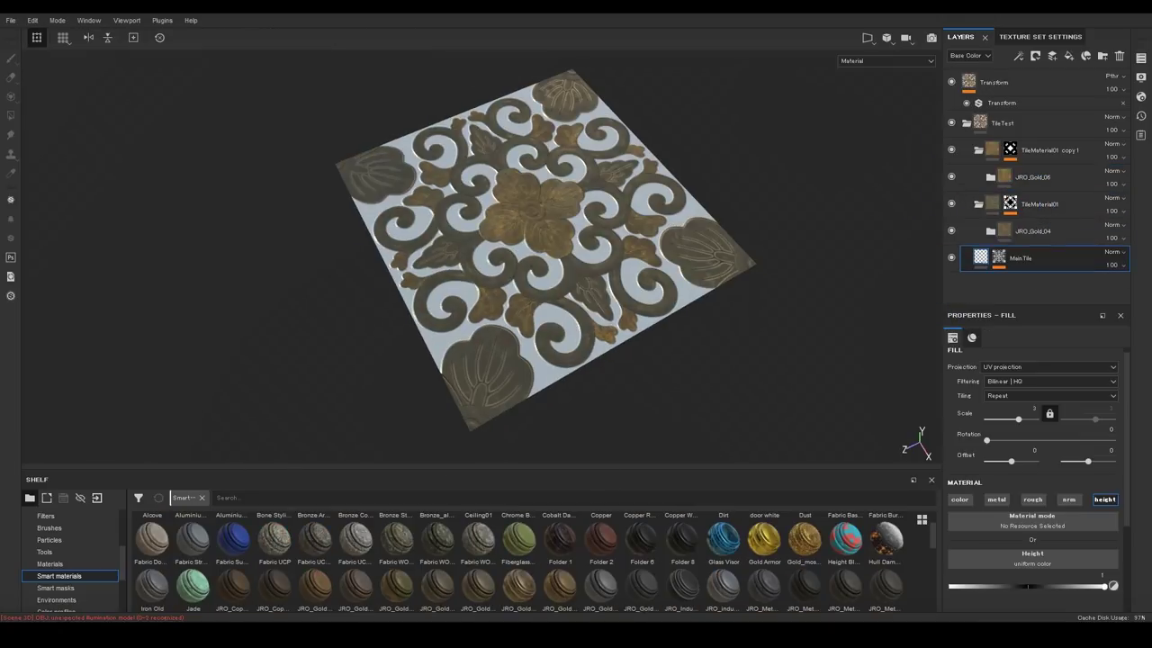
Swap the two gold materials, placing JRO_Gold_04 in TileMaterial01 copy 1 and JRO_Gold_06 in TileMaterial01.
left_click(1035, 230)
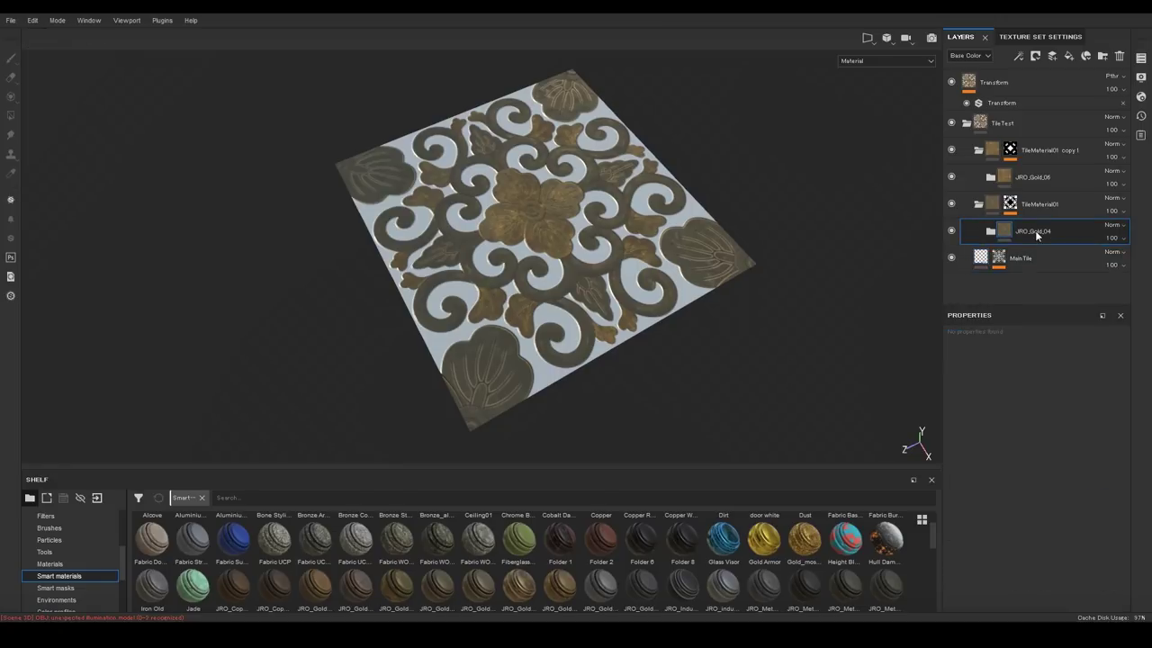
left_click(952, 151)
left_click(952, 151)
left_click(1033, 178)
mouse_move(1031, 183)
left_mouse_down()
mouse_move(1032, 226)
mouse_move(1034, 151)
left_mouse_up()
left_click(1026, 232)
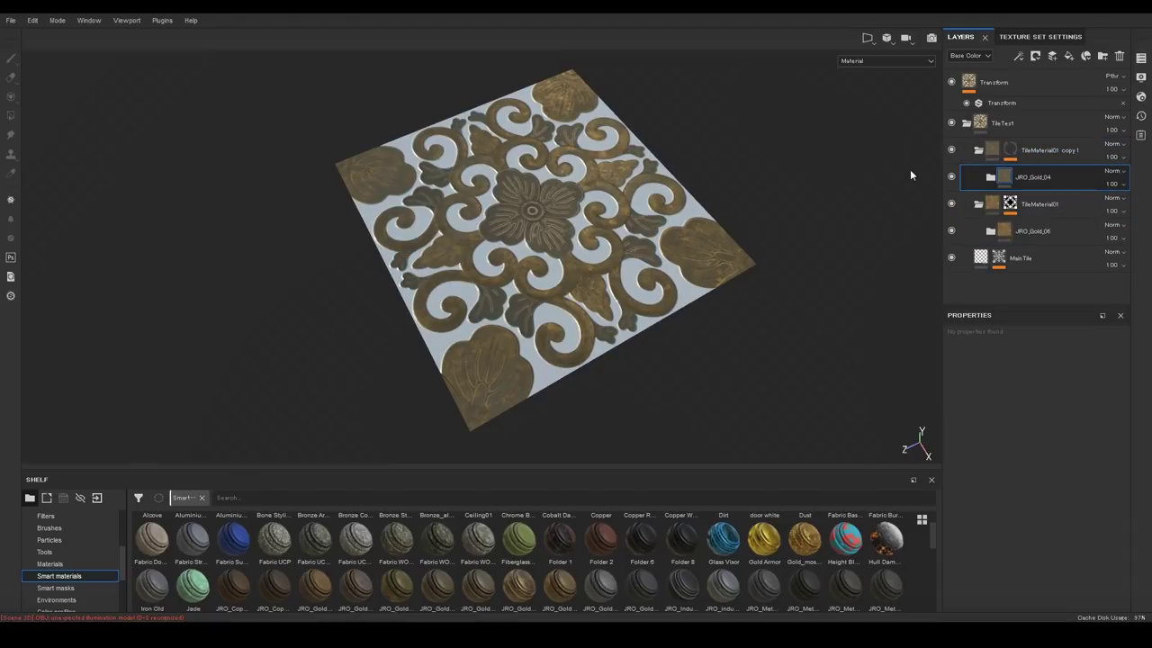
Set the Transform filter's scaling to 34 and inspect the repeated gold pattern up close under rotated lighting.
left_click(1005, 104)
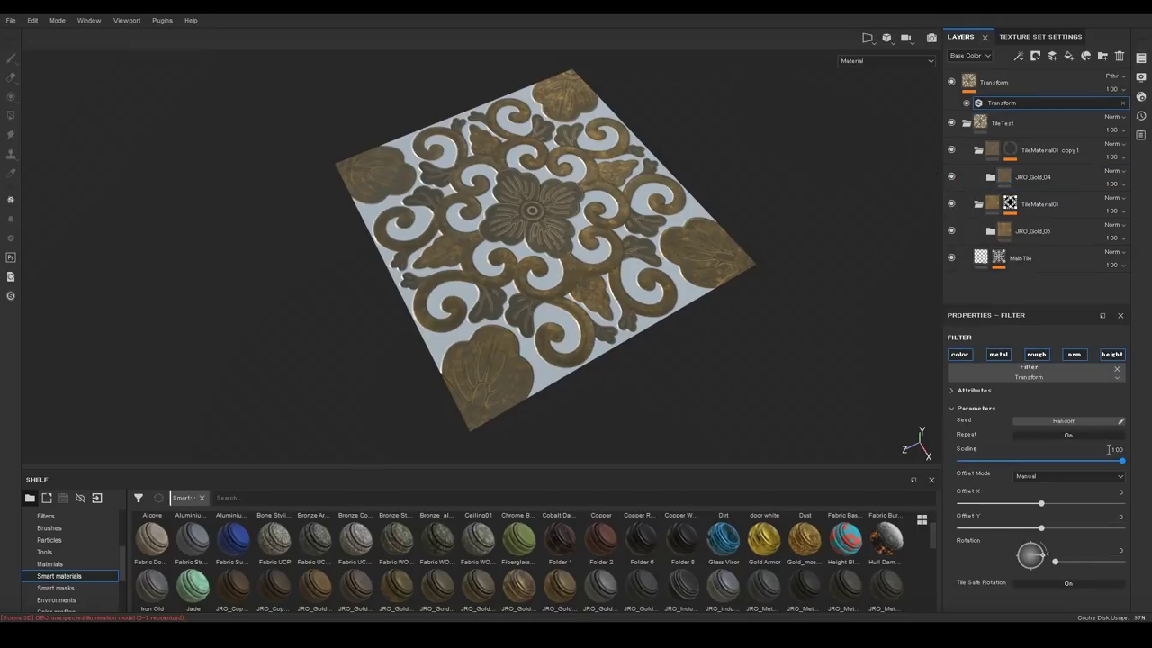
left_click_drag(1121, 461, 1013, 457)
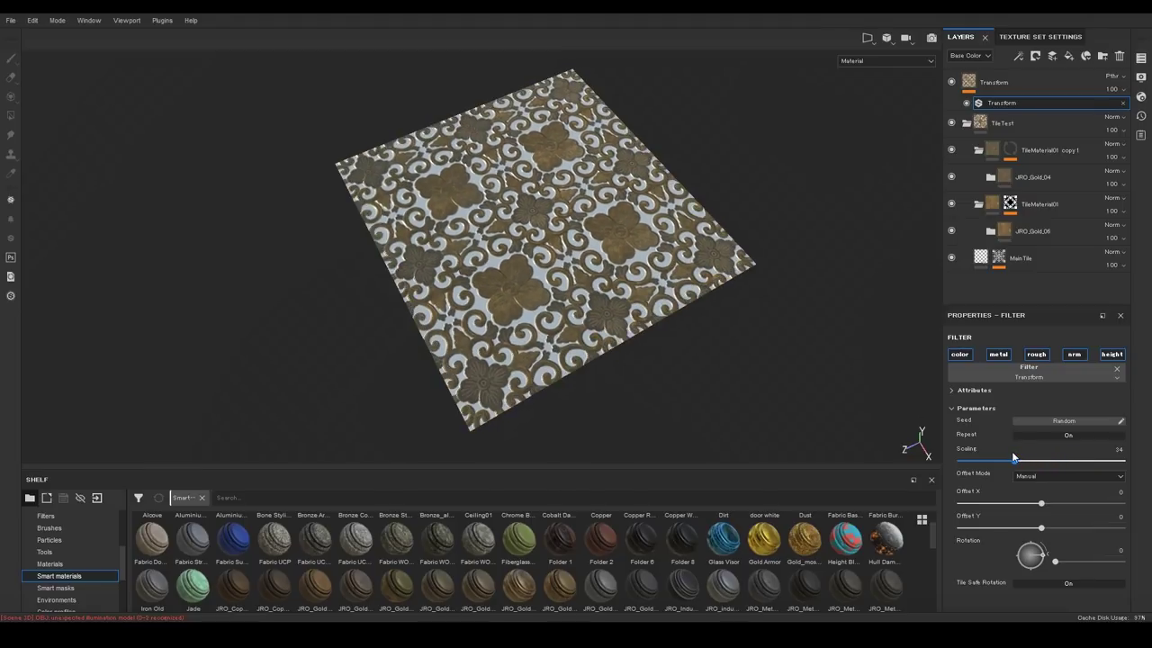
right_click_drag(576, 297, 698, 360, "alt")
middle_click_drag(698, 359, 378, 279, "alt")
left_click_drag(540, 252, 576, 306, "alt")
right_click_drag(630, 297, 543, 252, "alt")
left_click_drag(543, 252, 540, 218, "alt")
mouse_move(523, 250)
right_mouse_down("shift")
mouse_move(560, 263)
mouse_move(532, 263)
right_mouse_up("shift")
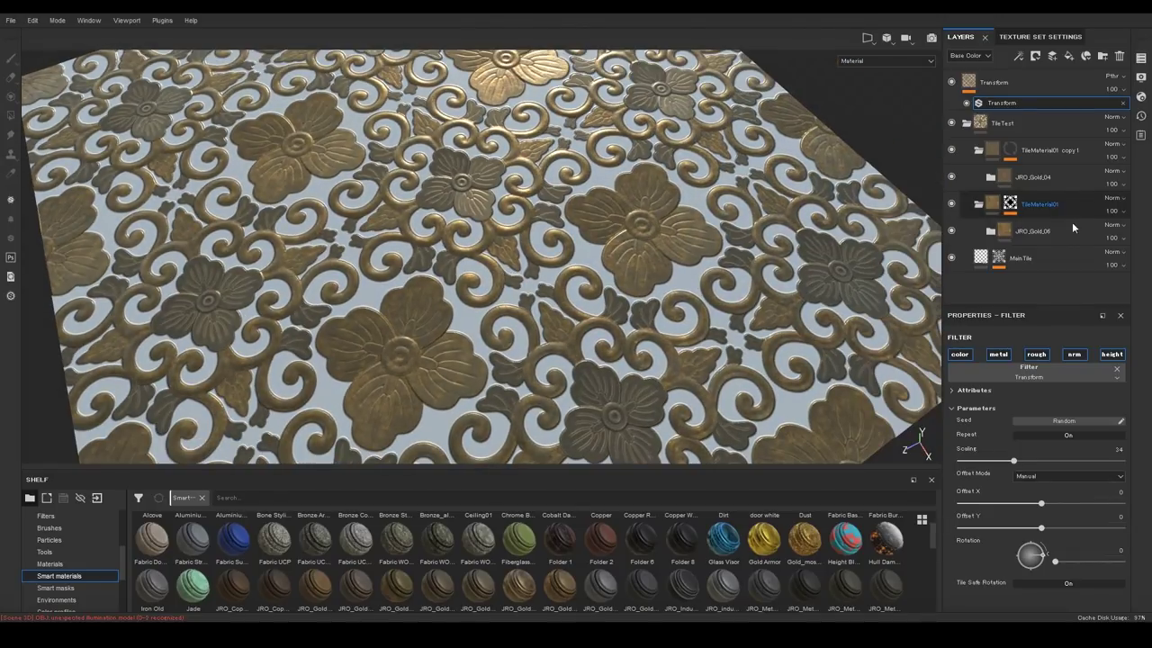
Duplicate the TileMaterial01 folder and remove the JRO_Gold_06 material from the original folder.
left_click(1067, 203)
right_click(1057, 207)
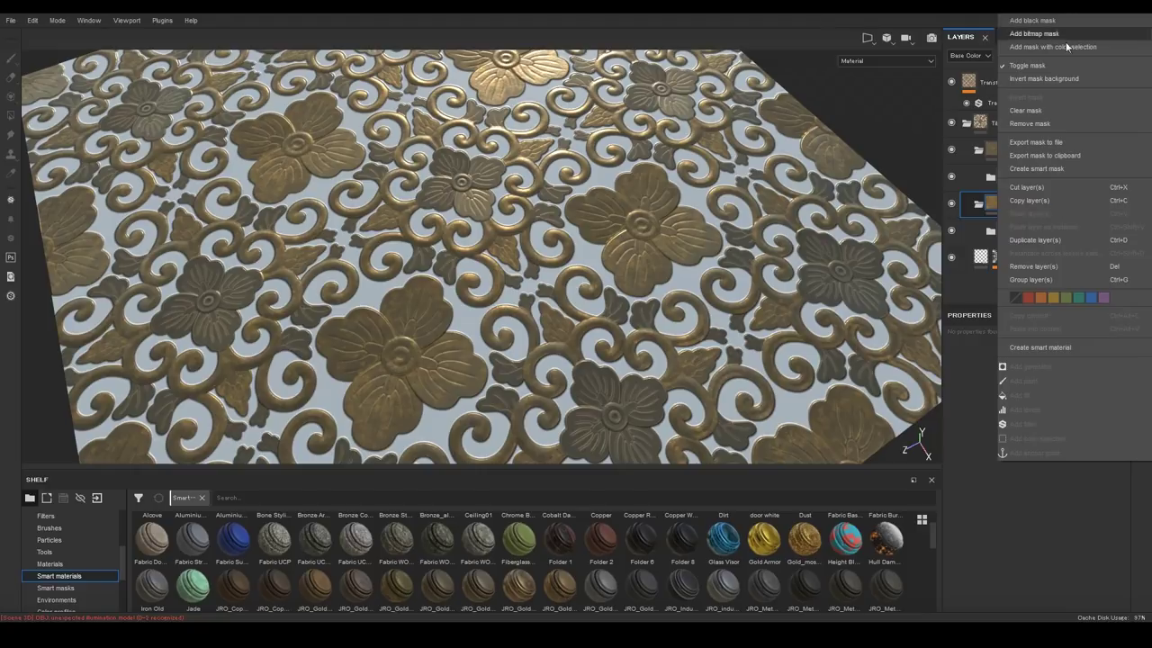
left_click(1036, 241)
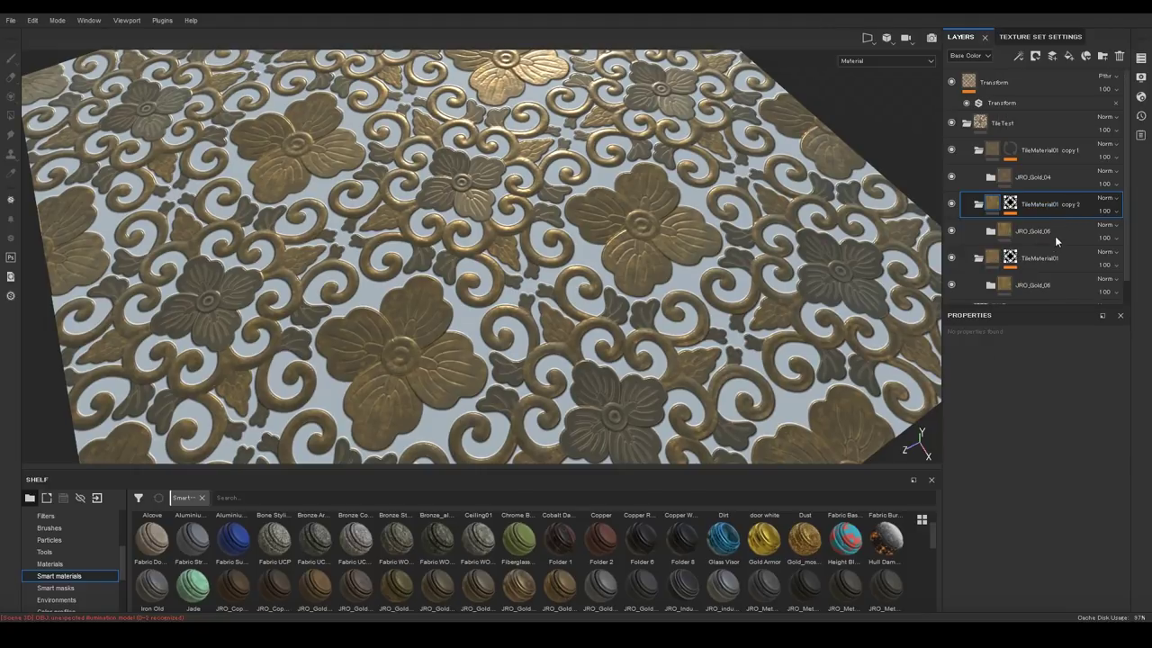
left_click(1030, 255)
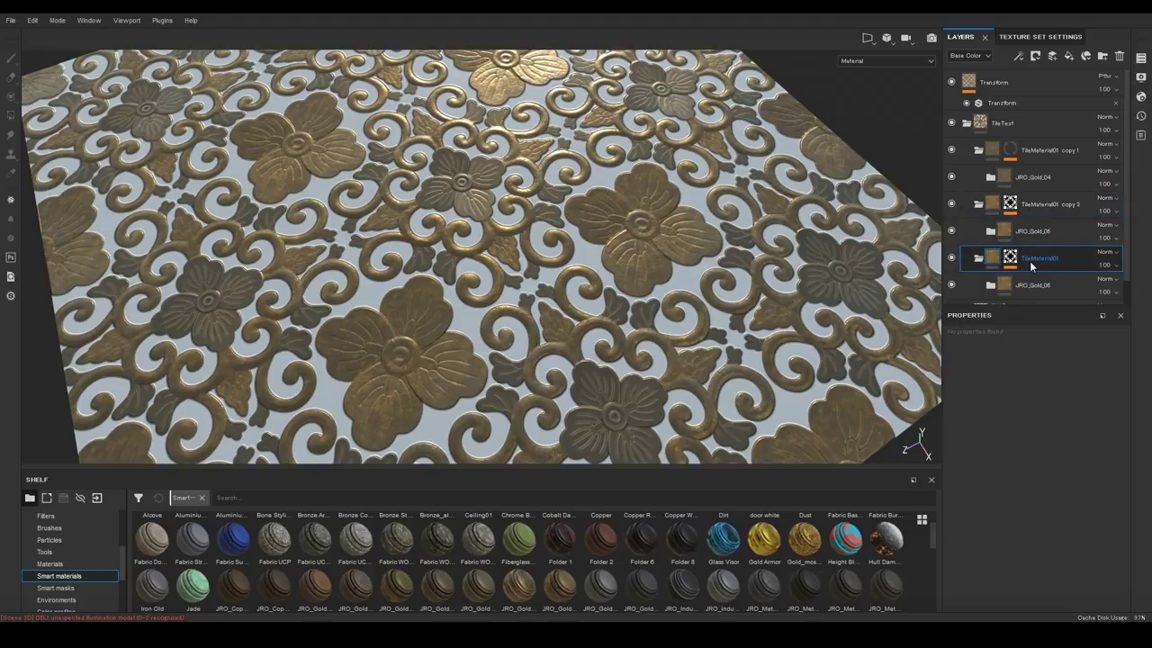
scroll(1040, 287, "down", 1)
left_click(1059, 262)
left_click(1123, 69)
Replace white with the ID mask's black background in the color selection of the original TileMaterial01 folder.
left_click(1009, 259)
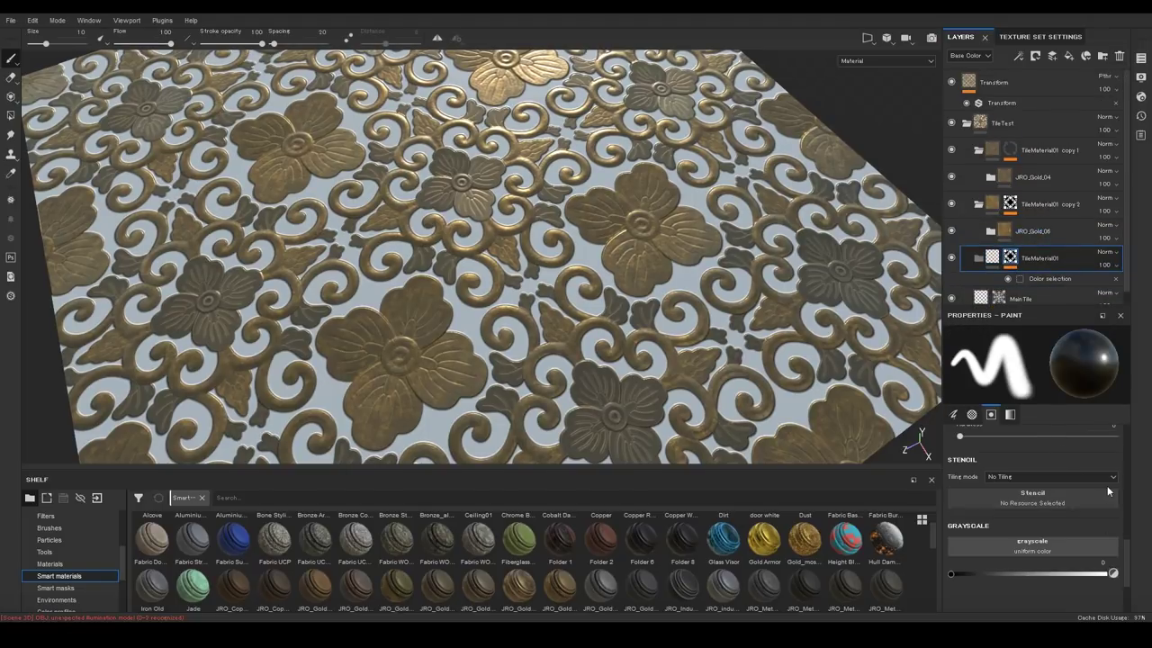
scroll(1103, 487, "up", 1)
left_click(1051, 279)
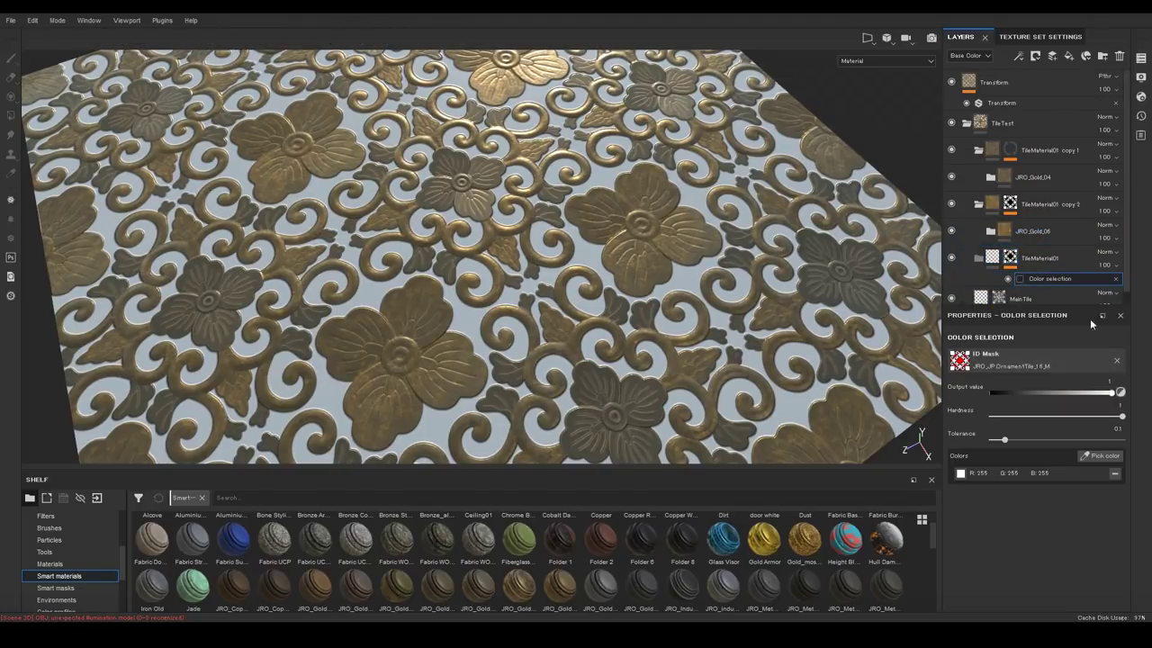
left_click(1111, 458)
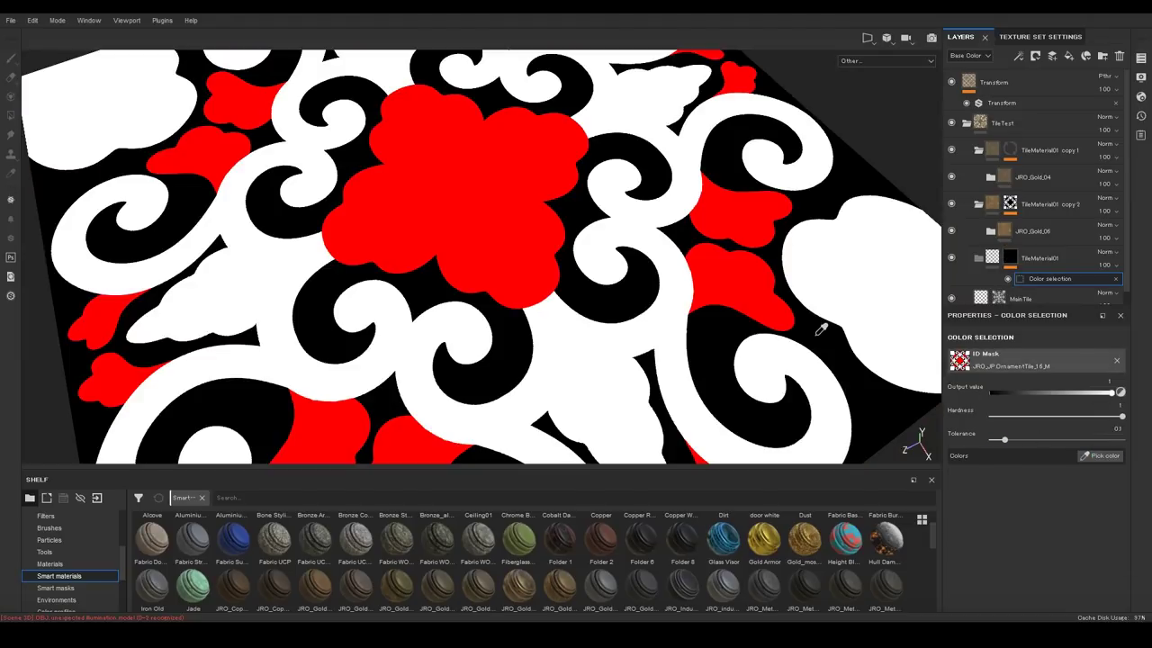
left_click(817, 332)
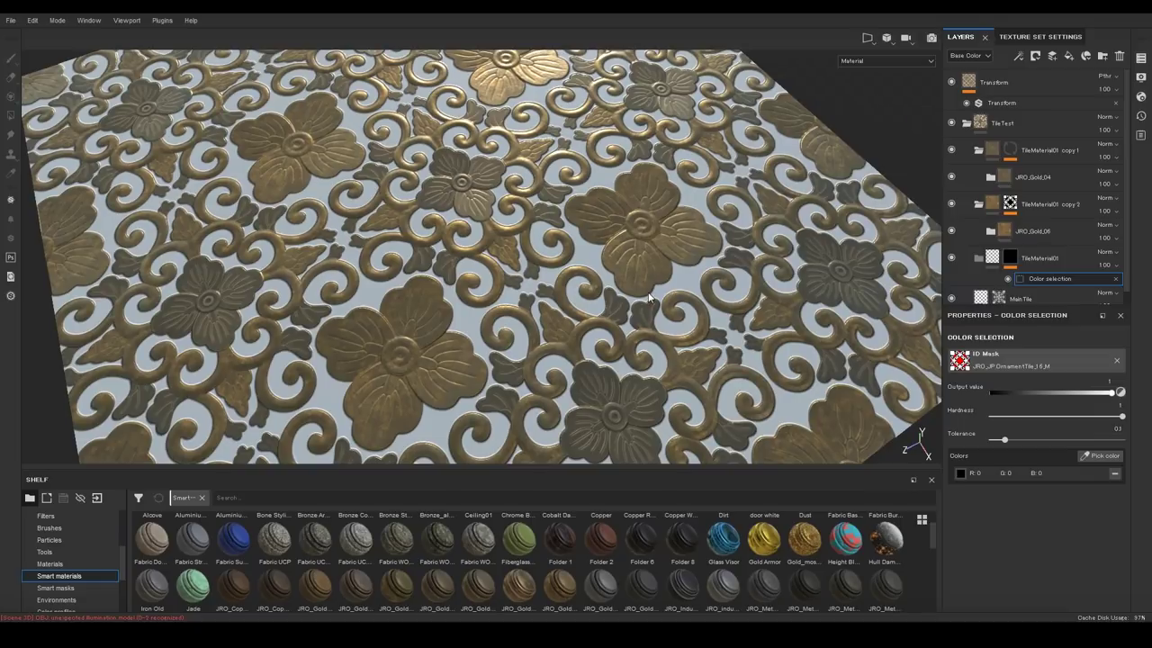
Add the wood3 smart material to the original TileMaterial01 folder and inspect the background under rotated lighting.
left_click_drag(617, 267, 616, 303, "alt")
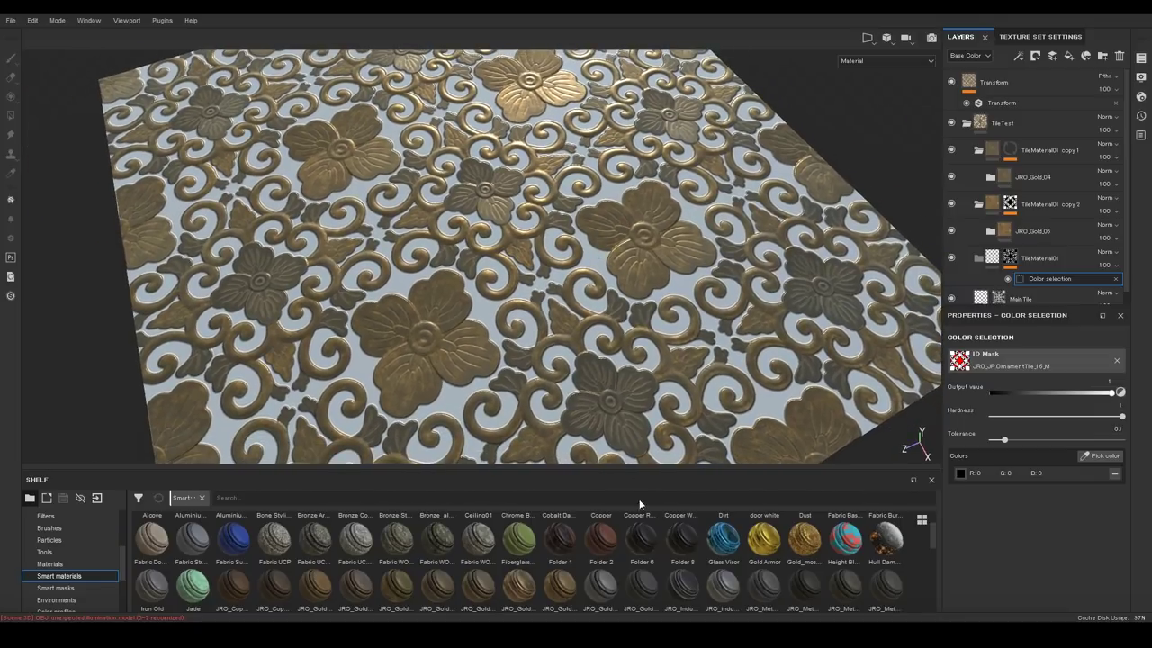
scroll(712, 561, "down", 5)
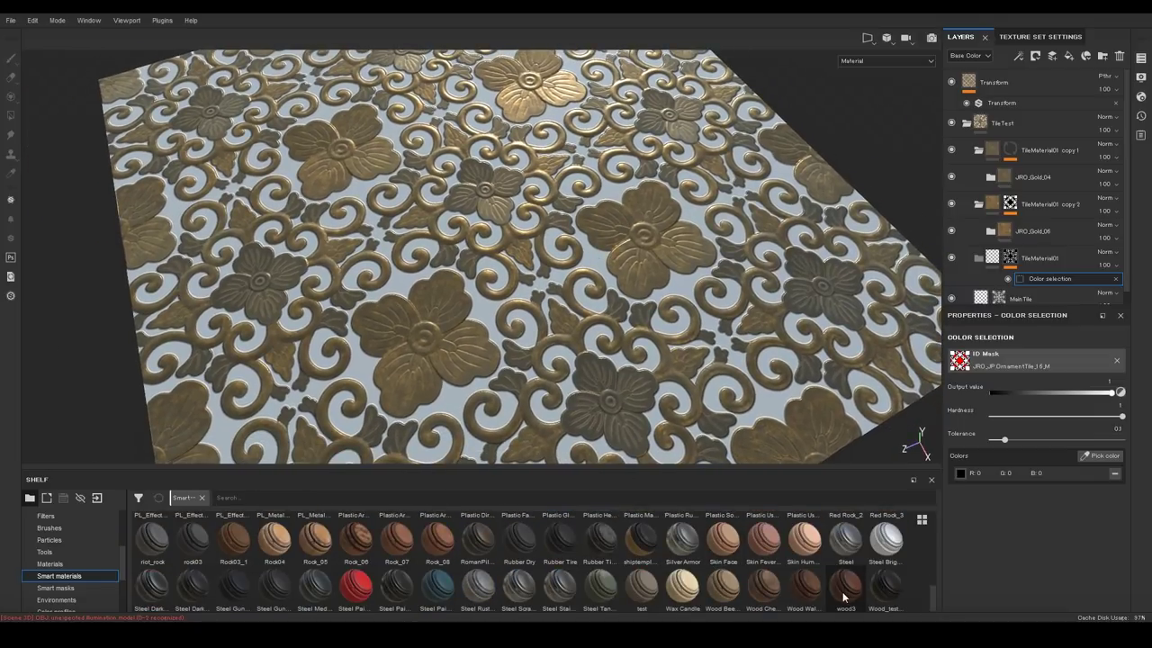
left_click_drag(845, 586, 998, 259)
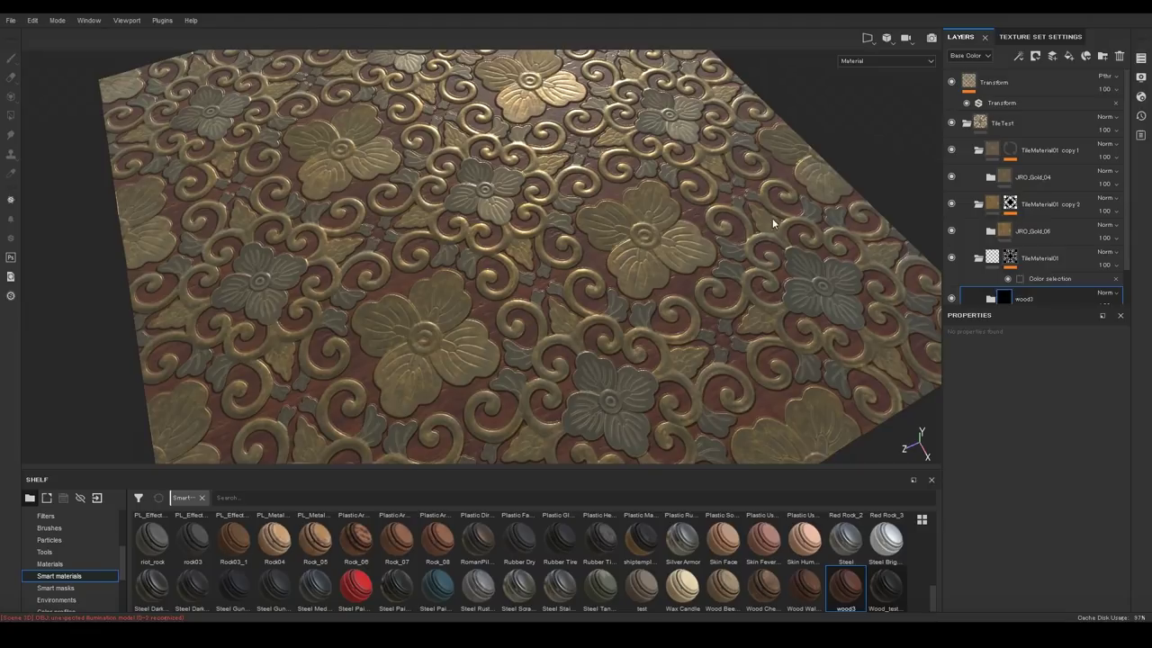
left_click_drag(669, 205, 633, 240, "alt")
mouse_move(622, 235)
right_mouse_down("shift")
mouse_move(597, 232)
mouse_move(636, 242)
right_mouse_up("shift")
left_click_drag(621, 225, 637, 117, "alt")
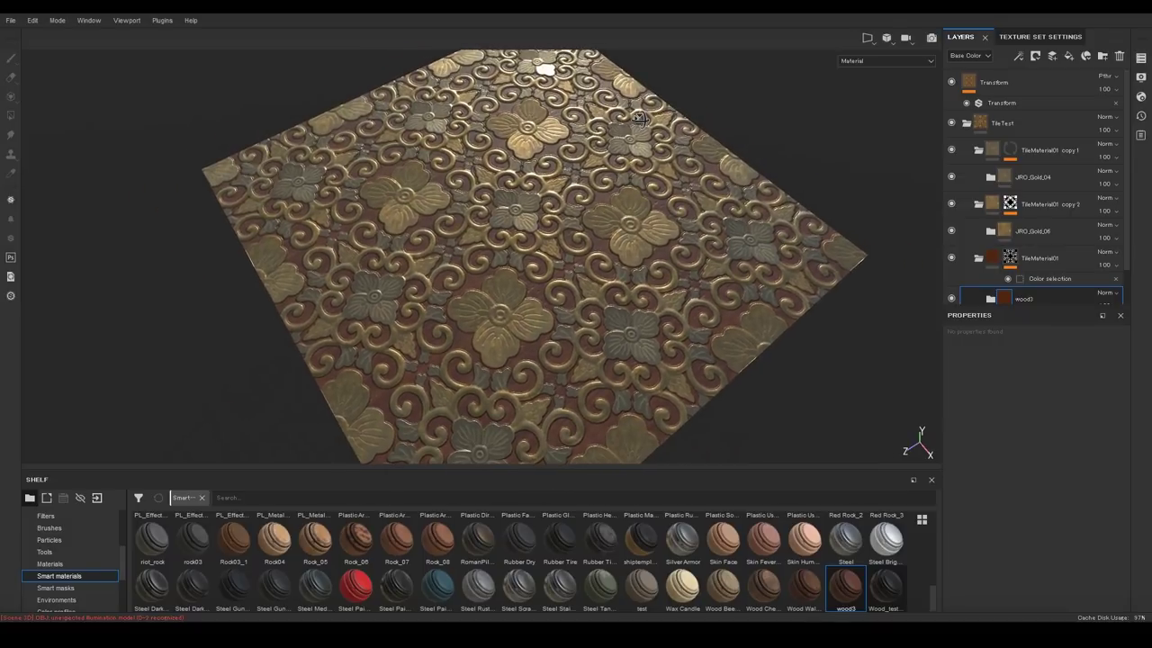
Raise the Transform filter's scaling to enlarge the pattern, and move the Transform layer inside TileTest above the material folders.
left_click(1014, 105)
left_click_drag(1012, 457, 1042, 475)
left_click(1002, 123)
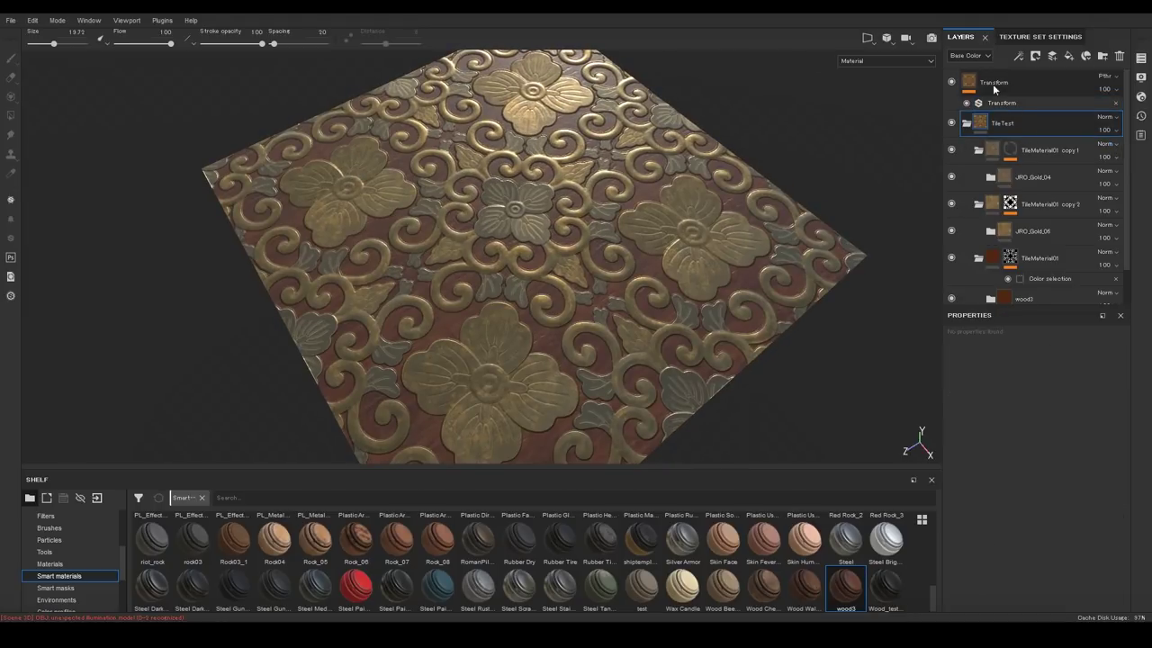
mouse_move(993, 84)
left_mouse_down()
mouse_move(1021, 132)
mouse_move(1017, 124)
left_mouse_up()
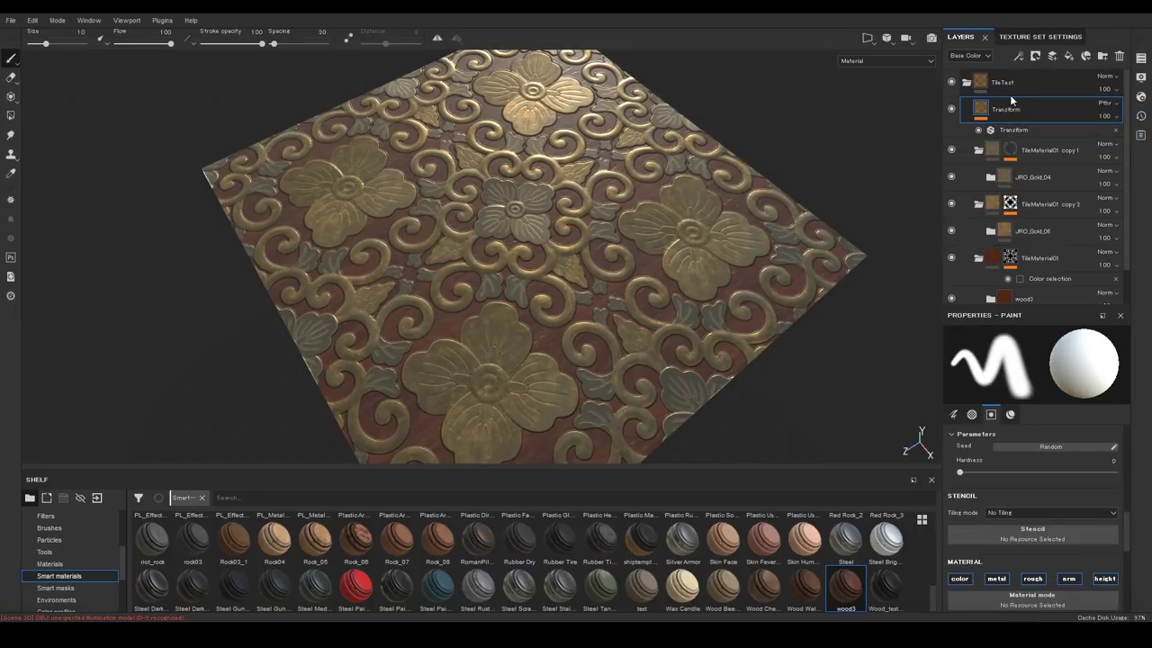
Add a white mask to the TileTest folder and put a Paint effect on that mask.
left_click(1011, 83)
right_click(1010, 83)
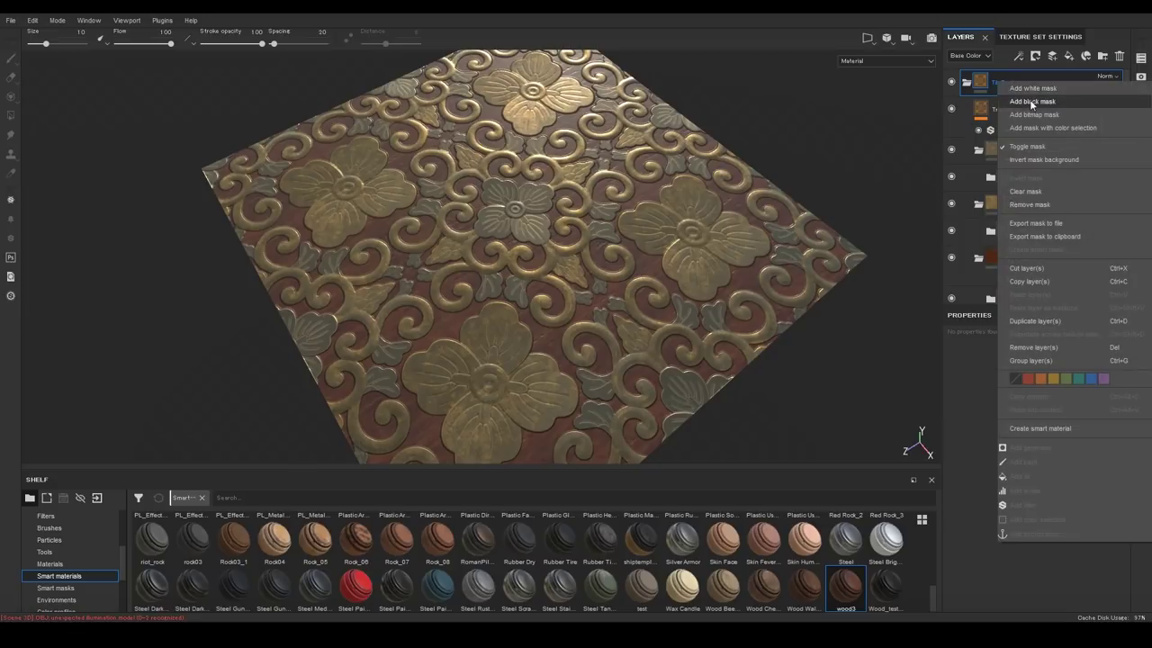
left_click(1036, 90)
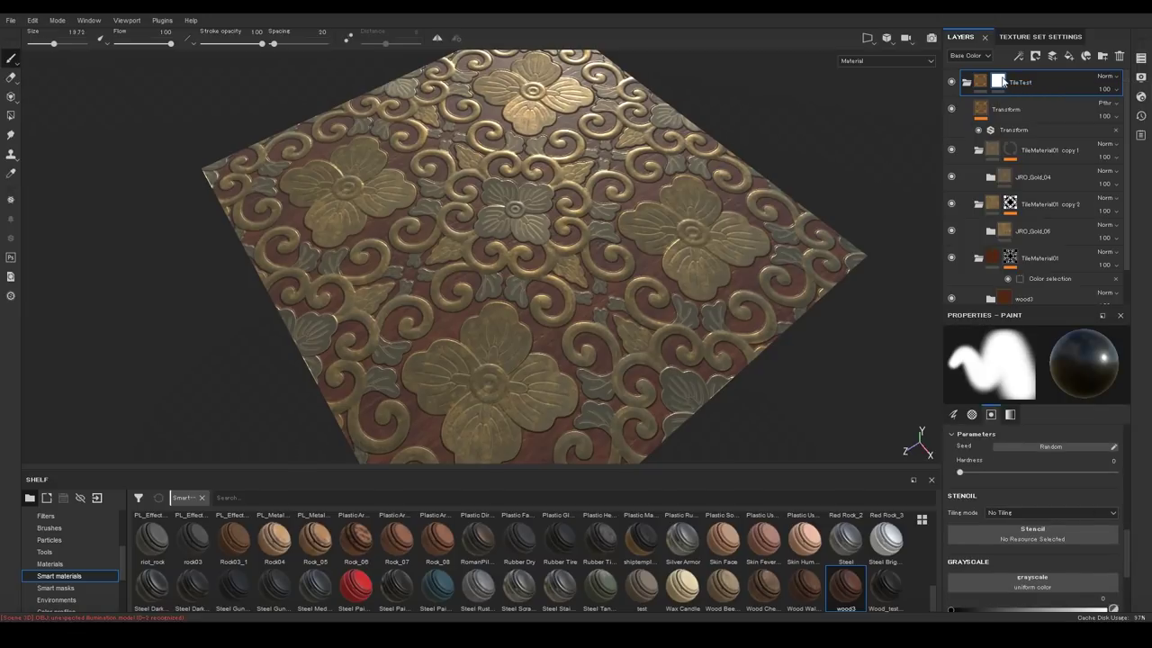
right_click(1001, 79)
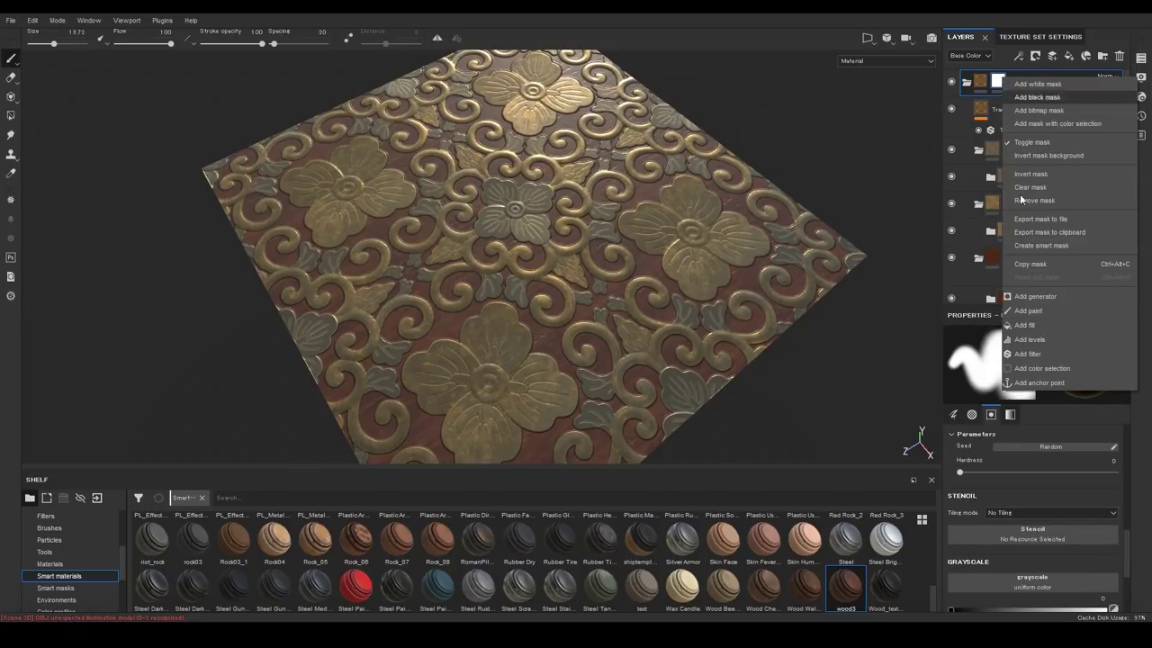
left_click(1028, 310)
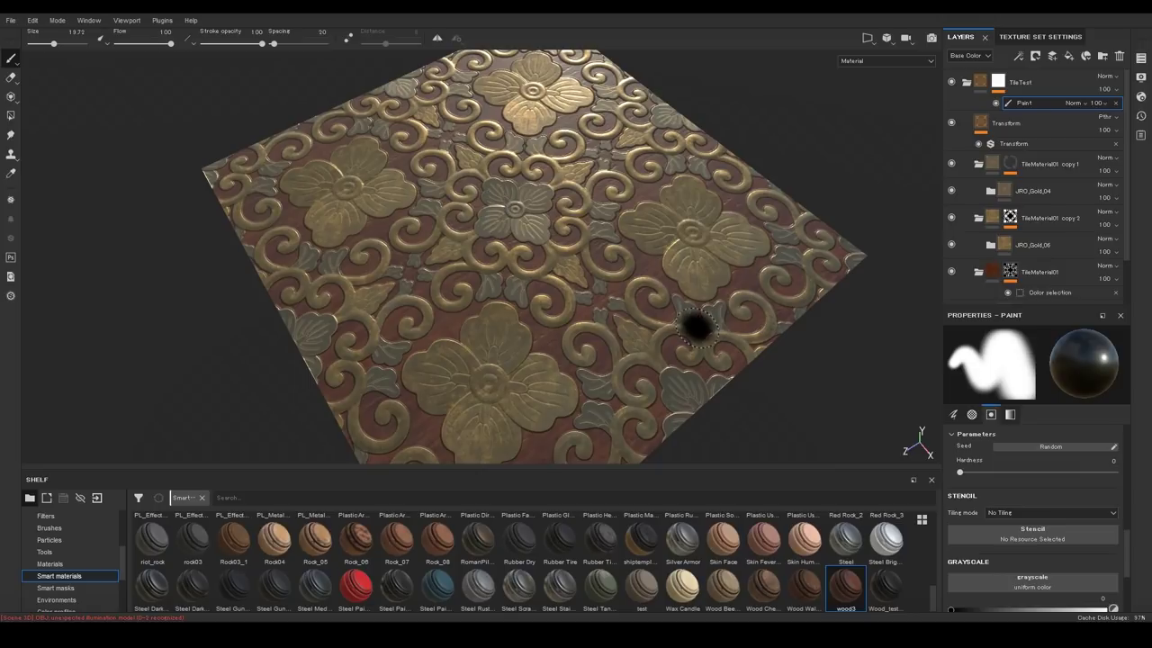
Paint black on the TileTest mask with a hard-edged, enlarged brush, hiding a patch at the plane's near edge and a round patch near its centre.
mouse_move(685, 315)
left_mouse_down()
mouse_move(709, 343)
mouse_move(695, 297)
mouse_move(661, 353)
mouse_move(669, 324)
mouse_move(674, 396)
mouse_move(721, 362)
mouse_move(725, 323)
mouse_move(679, 350)
mouse_move(543, 365)
mouse_move(638, 344)
left_mouse_up()
right_click_drag(638, 345, 684, 368, "ctrl")
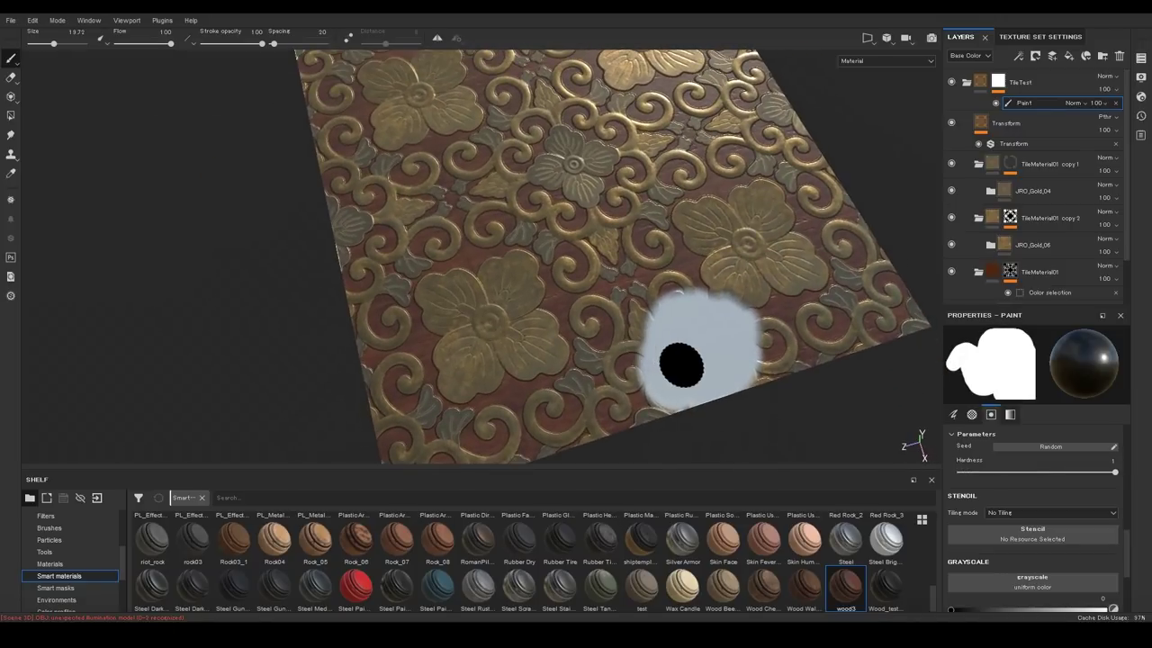
mouse_move(614, 407)
left_mouse_down()
mouse_move(664, 379)
mouse_move(642, 463)
mouse_move(647, 366)
mouse_move(700, 398)
mouse_move(673, 334)
left_mouse_up()
mouse_move(673, 334)
left_mouse_down()
mouse_move(651, 316)
mouse_move(694, 283)
mouse_move(749, 387)
left_mouse_up()
mouse_move(544, 272)
right_mouse_down("ctrl")
mouse_move(630, 274)
mouse_move(532, 242)
right_mouse_up("ctrl")
left_click(532, 242)
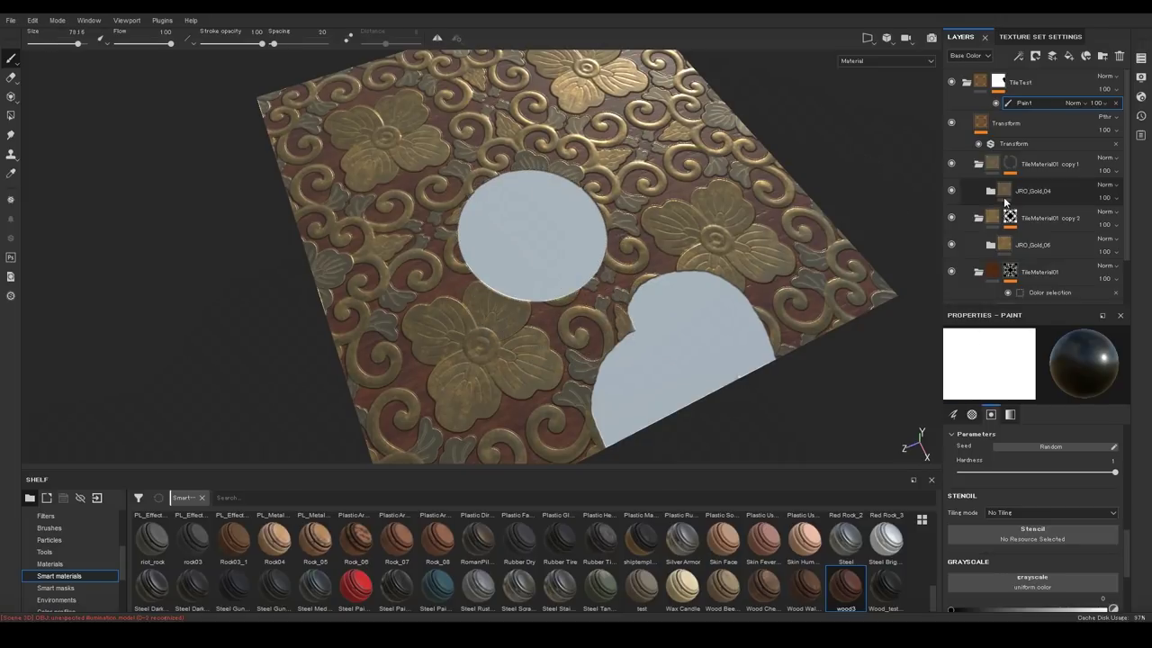
Try different scaling values on the Transform filter inside TileTest and leave the scaling at 29 for a smaller, denser pattern.
left_click(1017, 126)
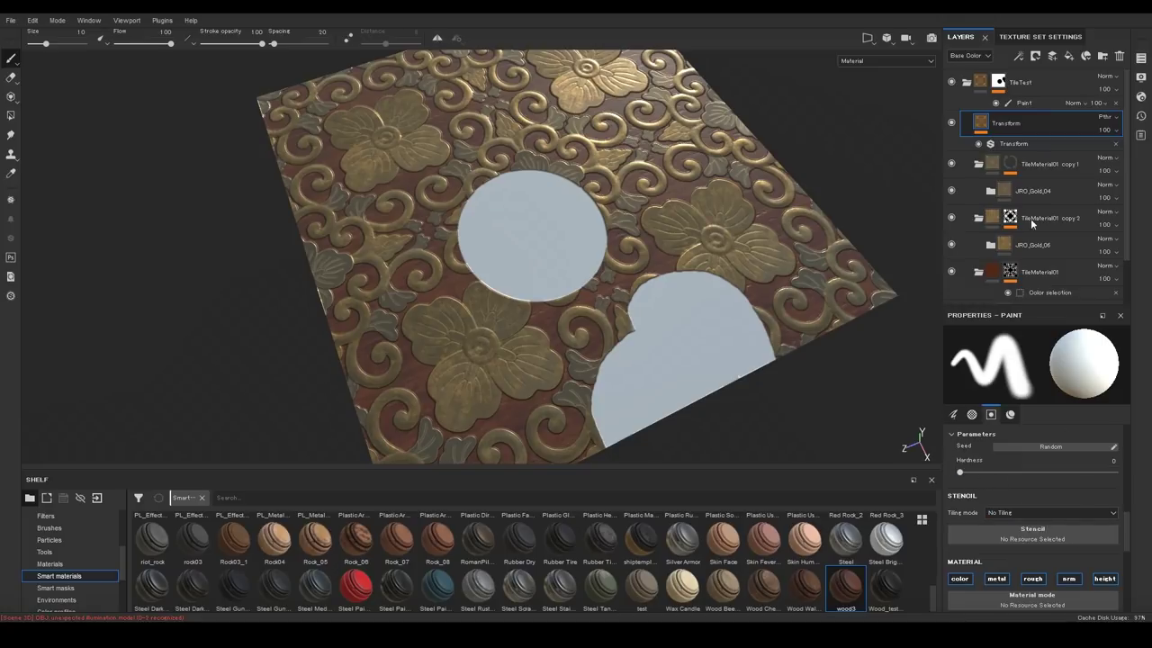
left_click(1021, 142)
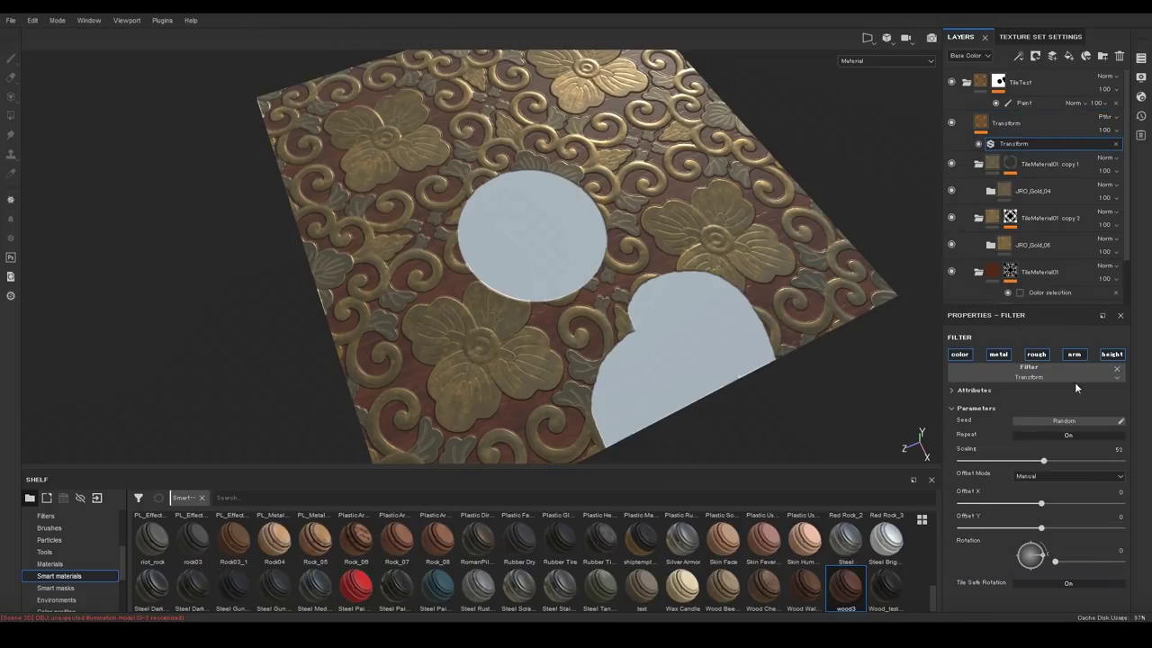
left_click_drag(1046, 464, 1074, 473)
left_click(1011, 459)
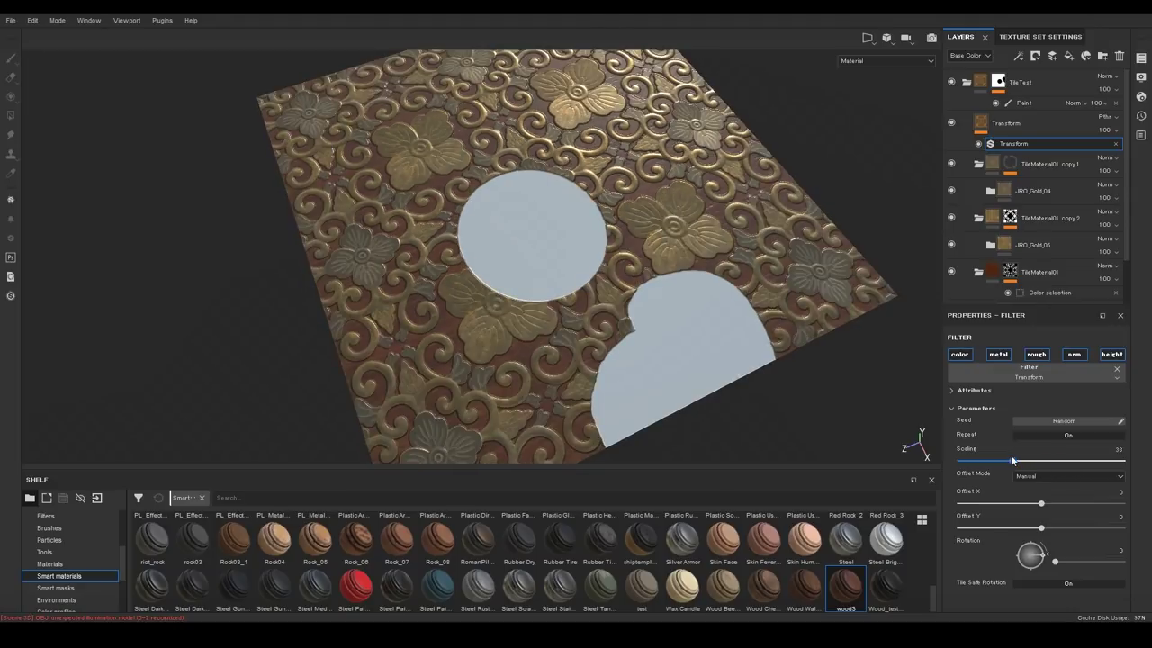
left_click_drag(1010, 458, 1050, 462)
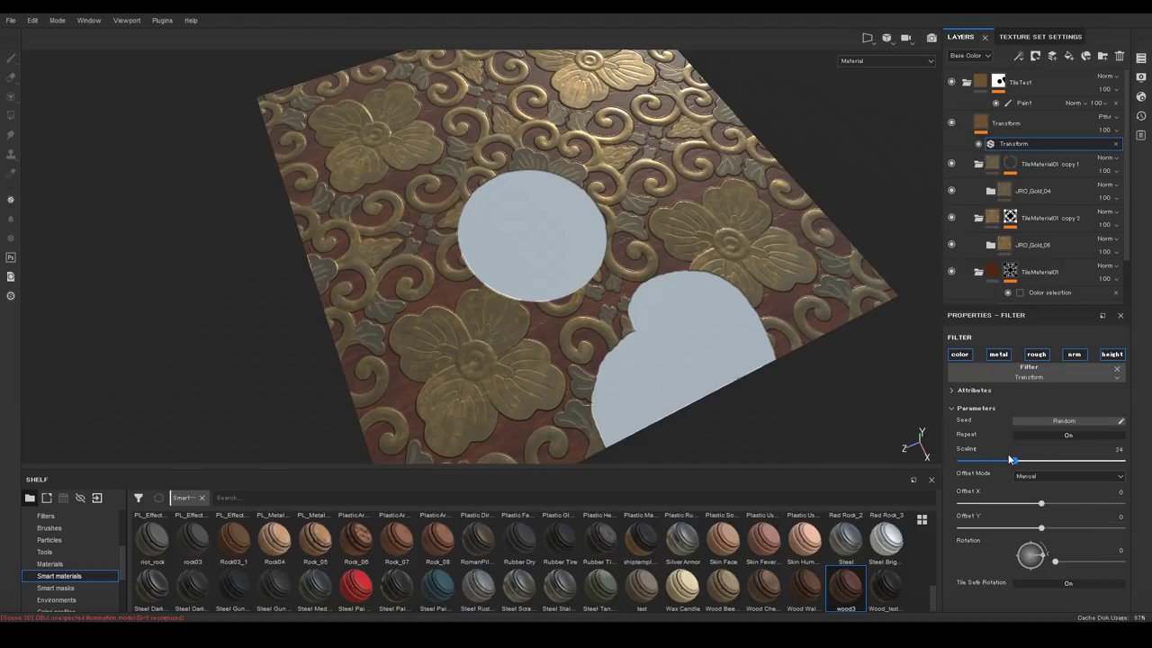
left_click(1006, 459)
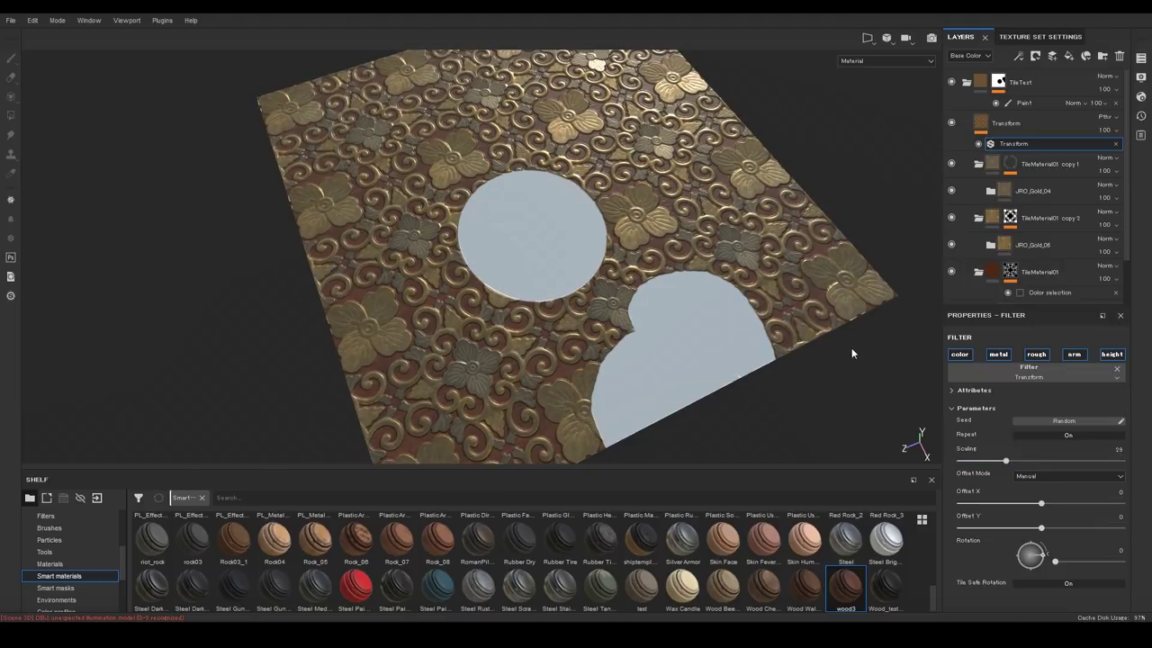
left_click_drag(619, 294, 660, 277, "alt")
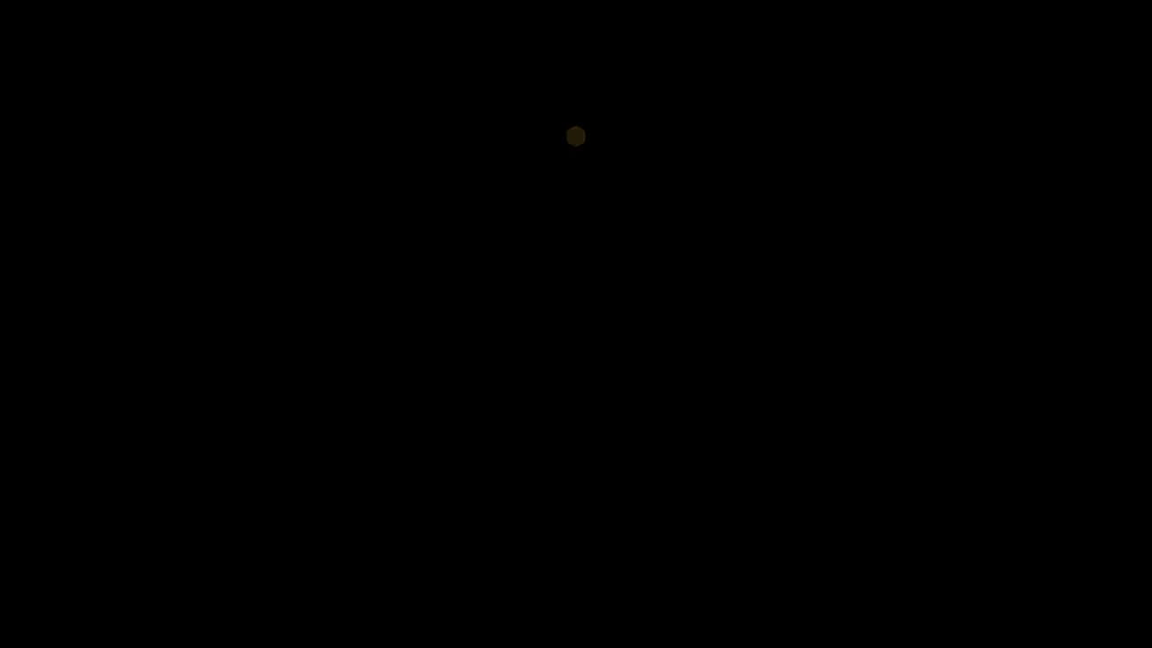